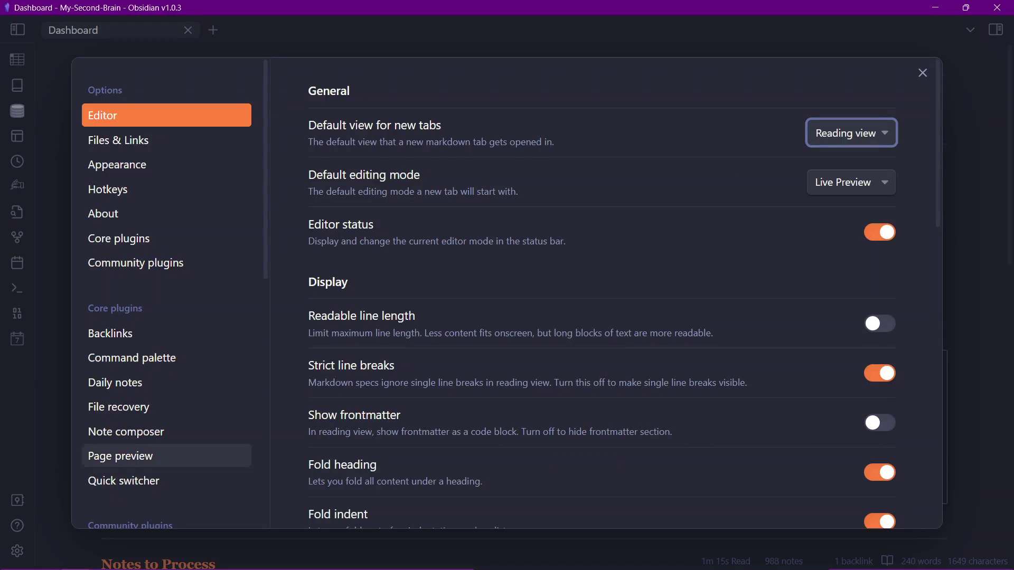
Examine the core plugins list and the Templater plugin's settings
click(167, 106)
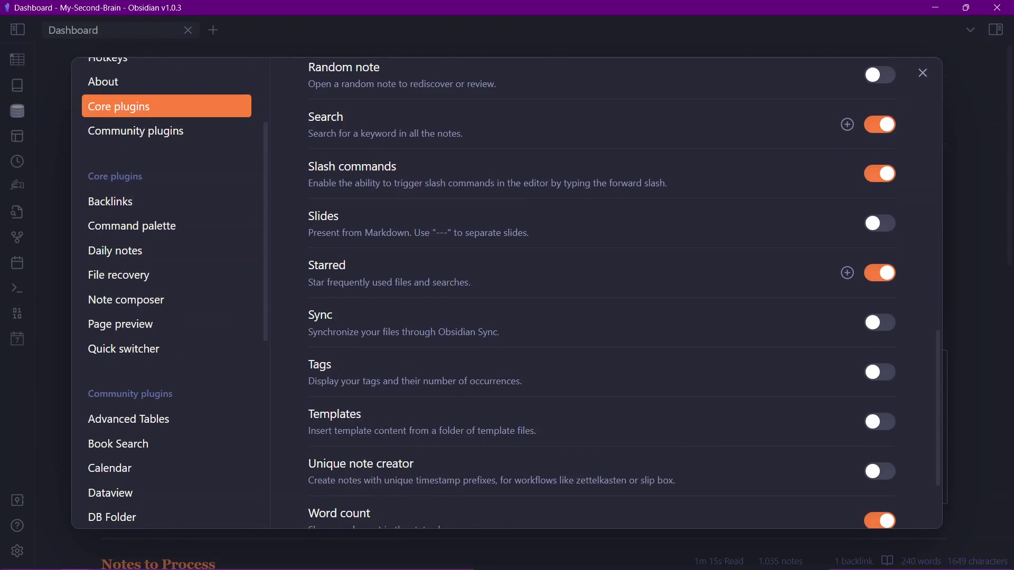
scroll(168, 291, down, 5)
scroll(166, 401, down, 3)
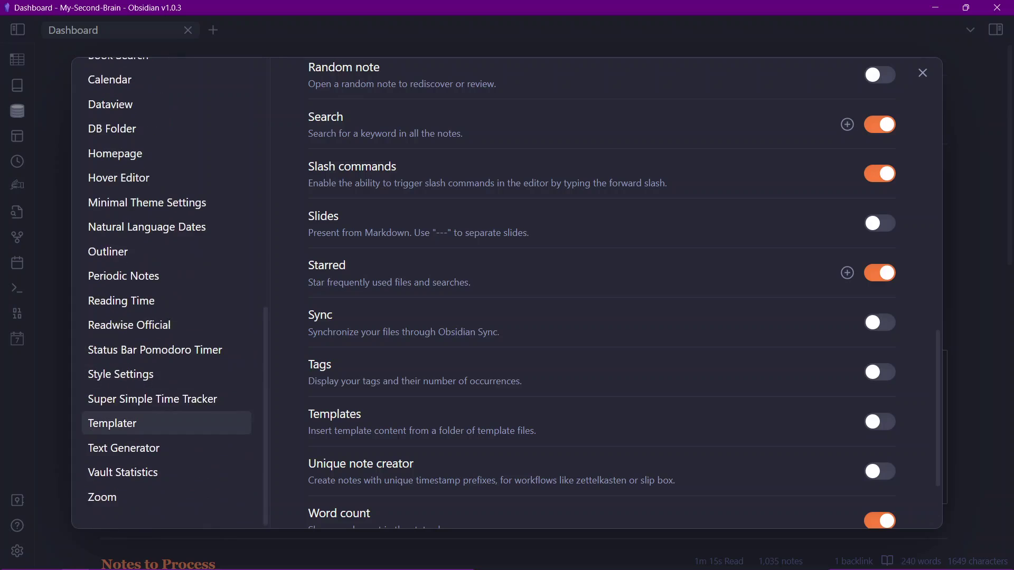
click(166, 422)
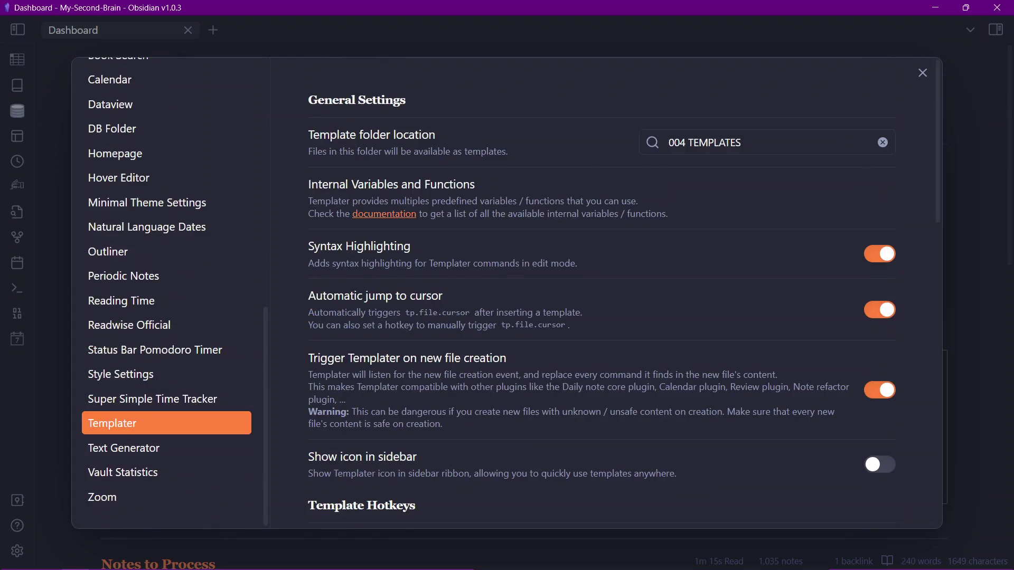
scroll(602, 301, down, 5)
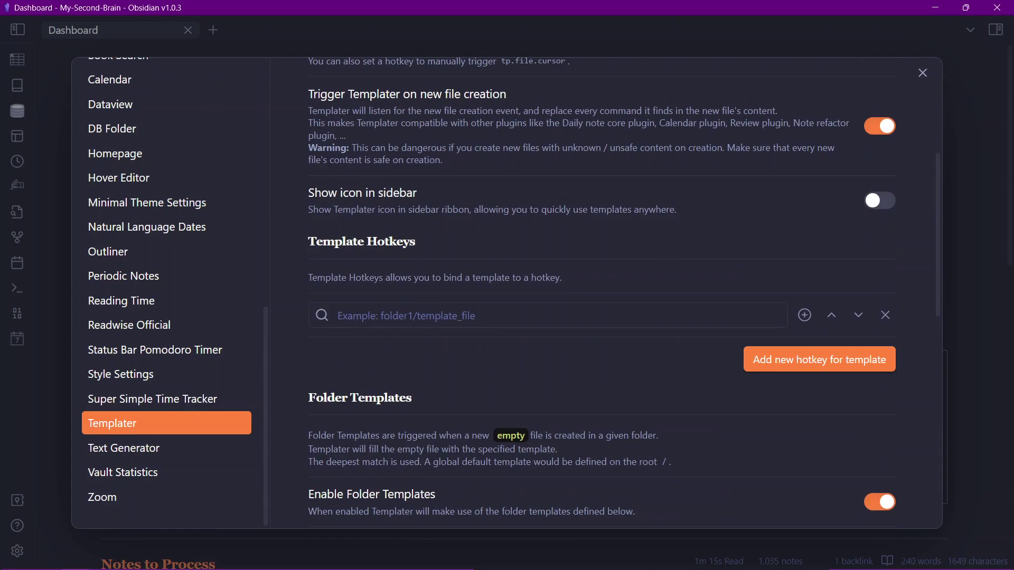
scroll(602, 301, down, 1)
scroll(166, 238, up, 7)
Search the community plugins for "templater" and update the Templater plugin
click(167, 204)
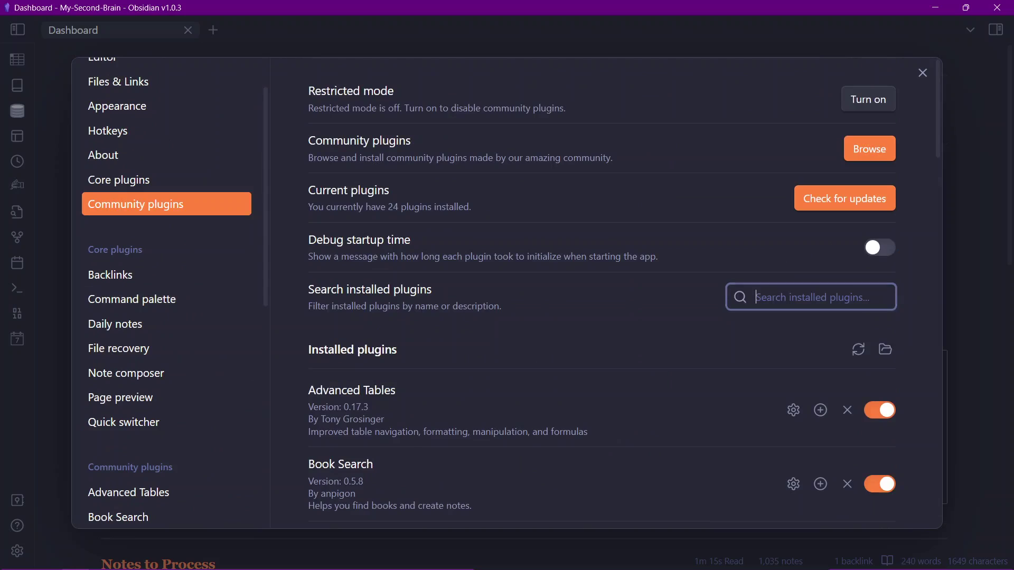
click(869, 148)
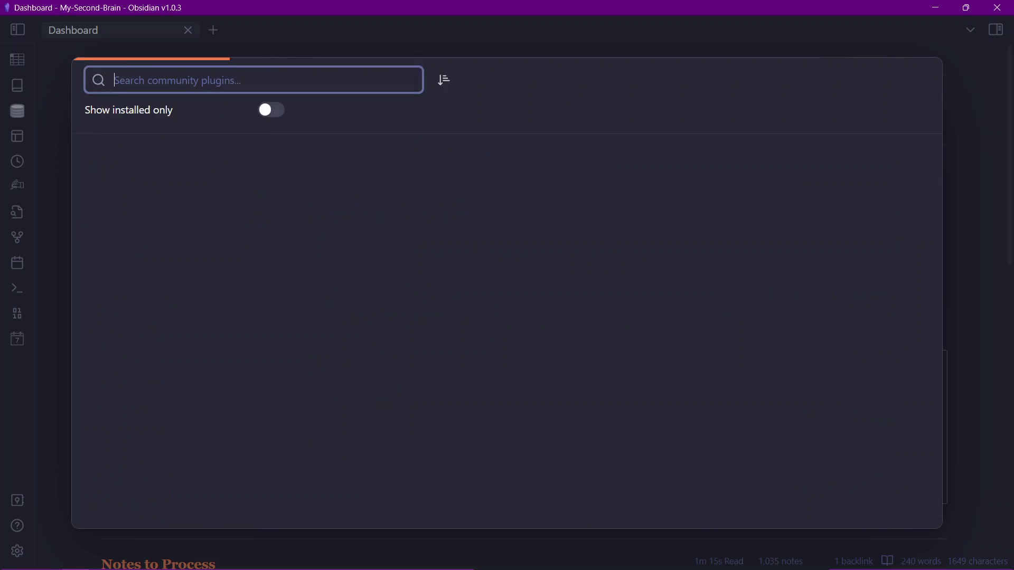
text(templ)
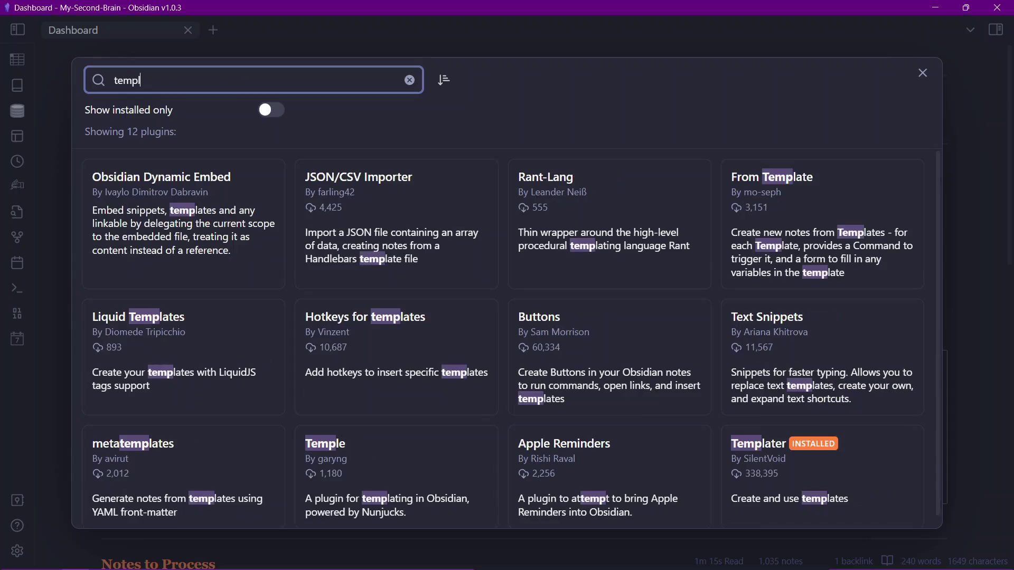
text(ater)
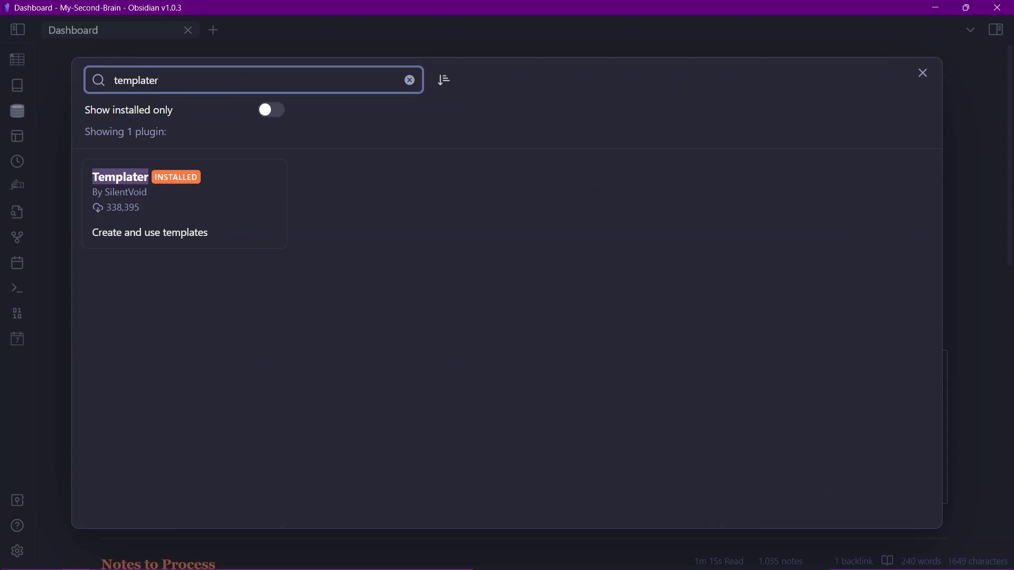
click(185, 204)
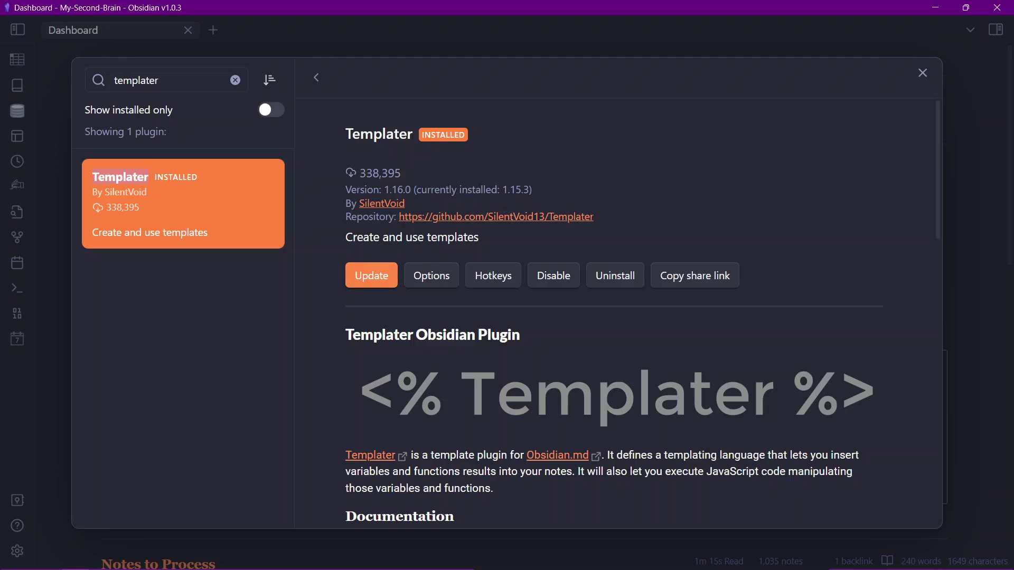
click(372, 276)
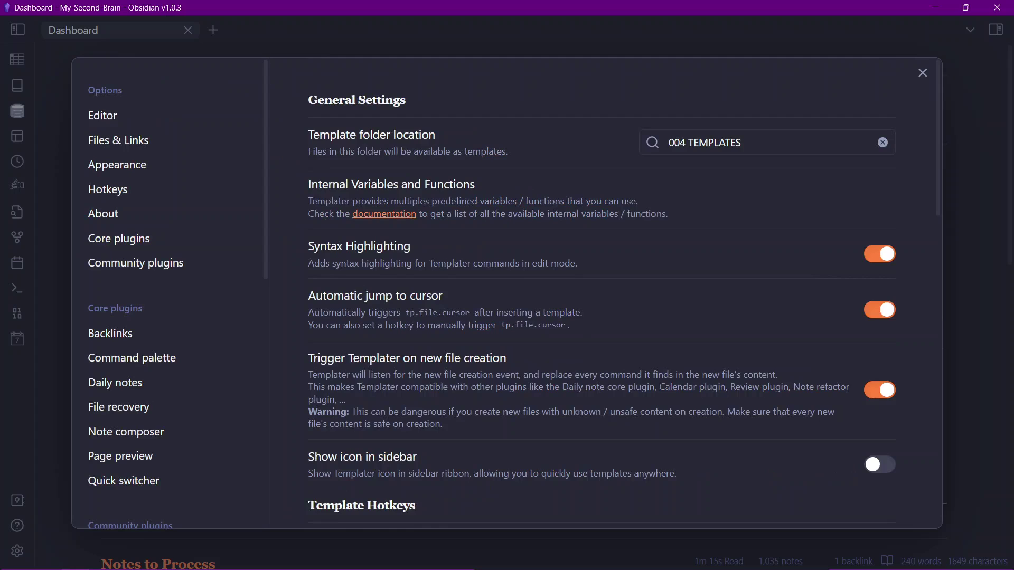
Examine Templater's settings, including the template folder location and its folder suggestions
scroll(602, 296, down, 4)
scroll(602, 296, up, 4)
click(766, 142)
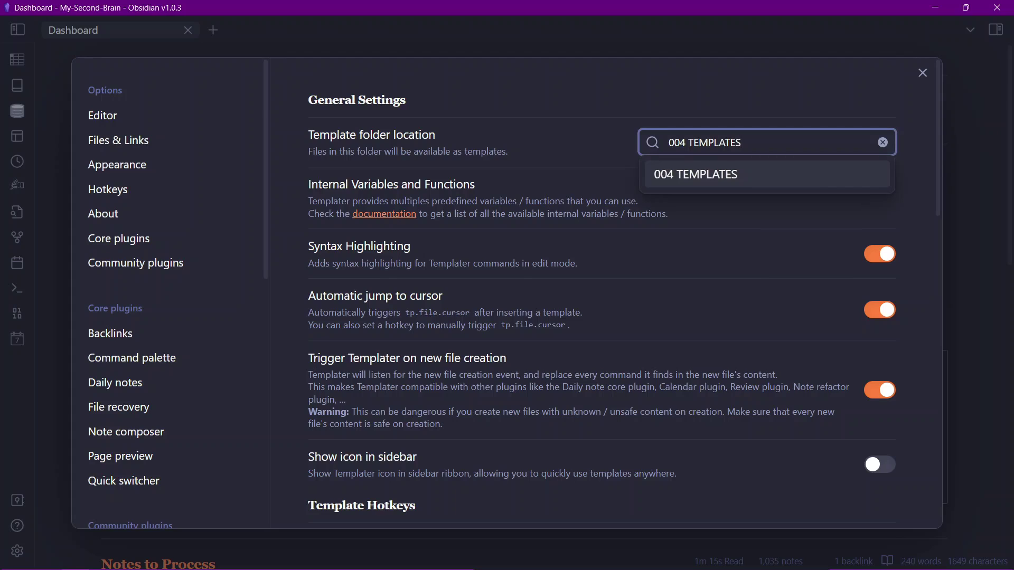
scroll(623, 294, down, 12)
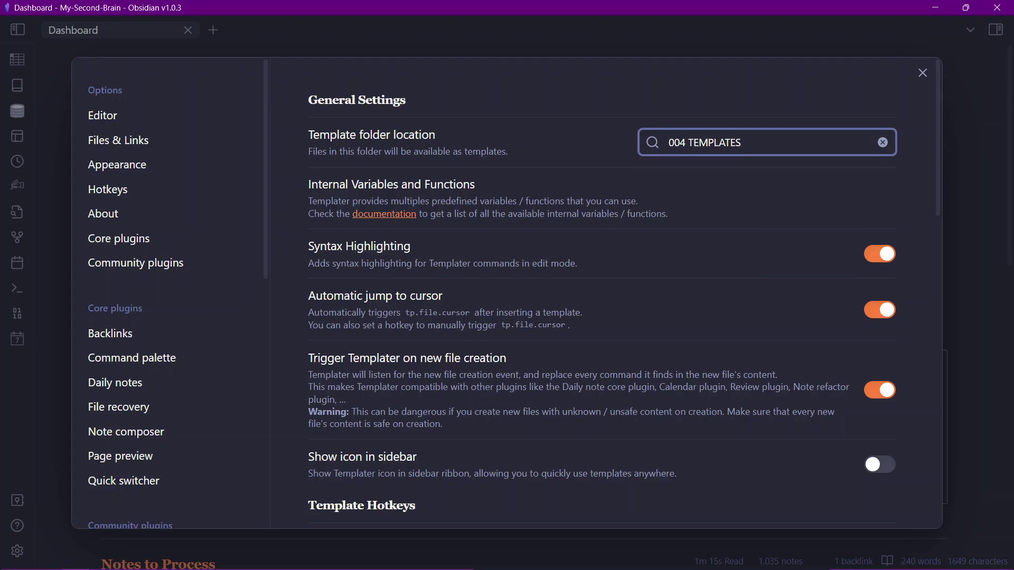
scroll(623, 294, down, 2)
scroll(622, 295, up, 10)
scroll(623, 295, up, 2)
Turn Trigger Templater on new file creation off and back on, and close the settings
click(879, 390)
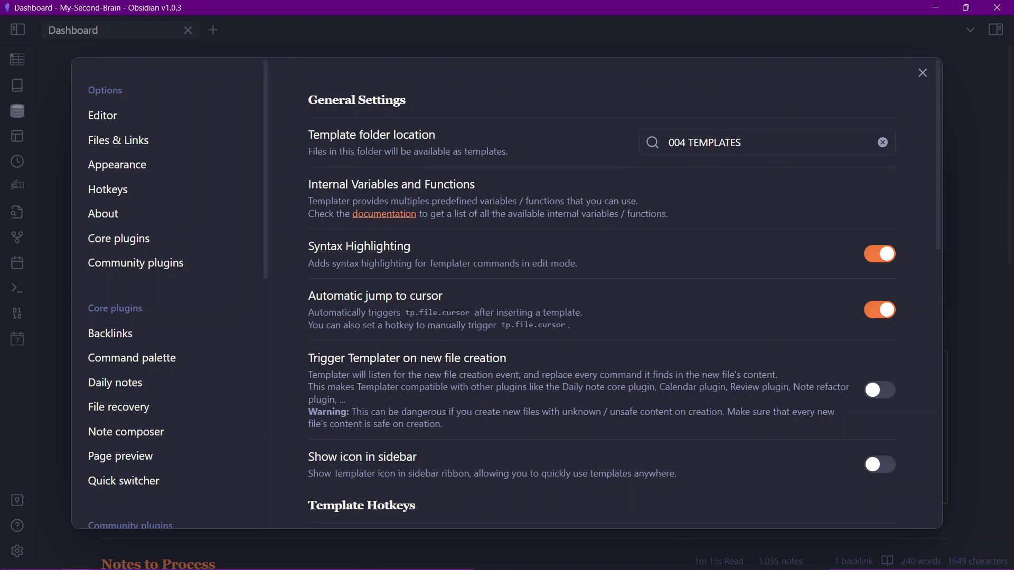
click(879, 390)
key(Escape)
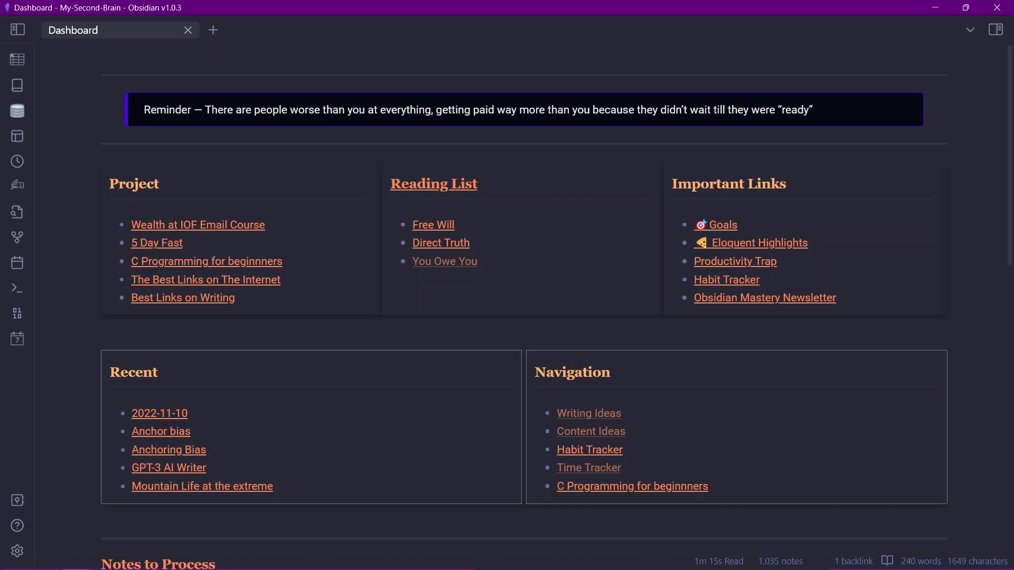
Show the vault's file list, expand the 004 TEMPLATES folder and open the Course template
click(18, 30)
click(92, 212)
click(99, 148)
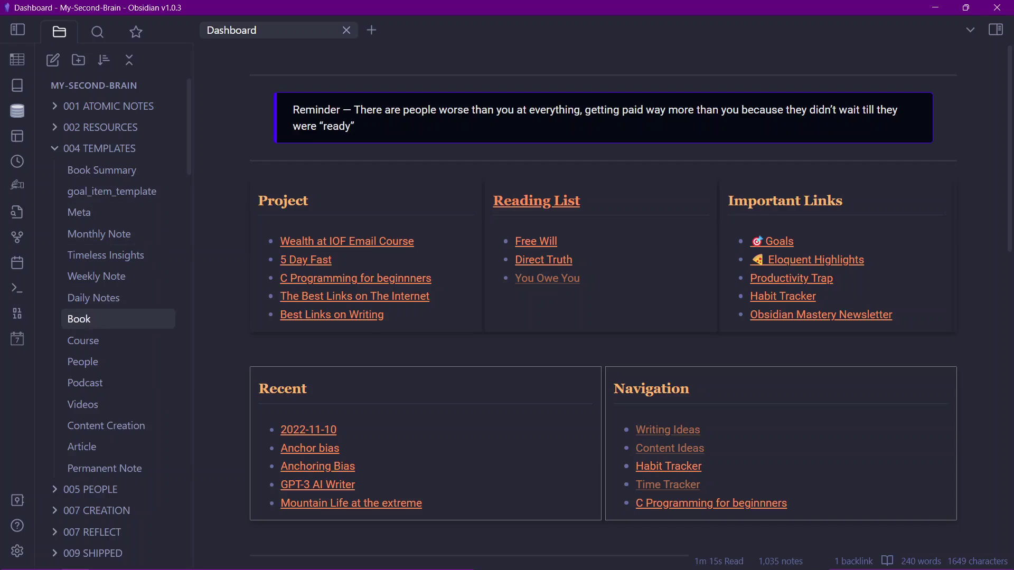
click(83, 341)
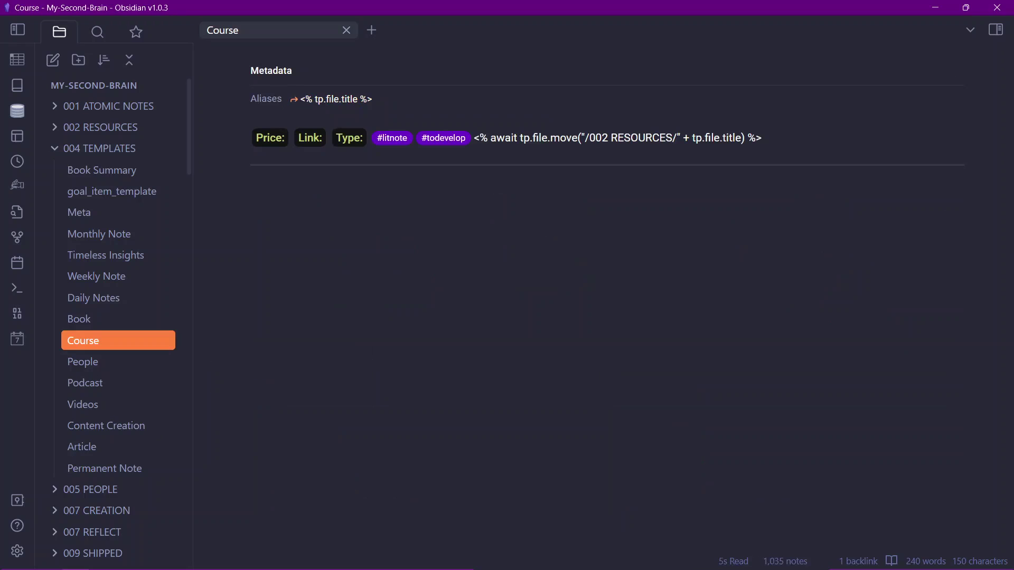
View the Podcast and Videos templates and open the Article template in editing mode
click(85, 383)
click(83, 405)
click(82, 446)
key(ctrl+e)
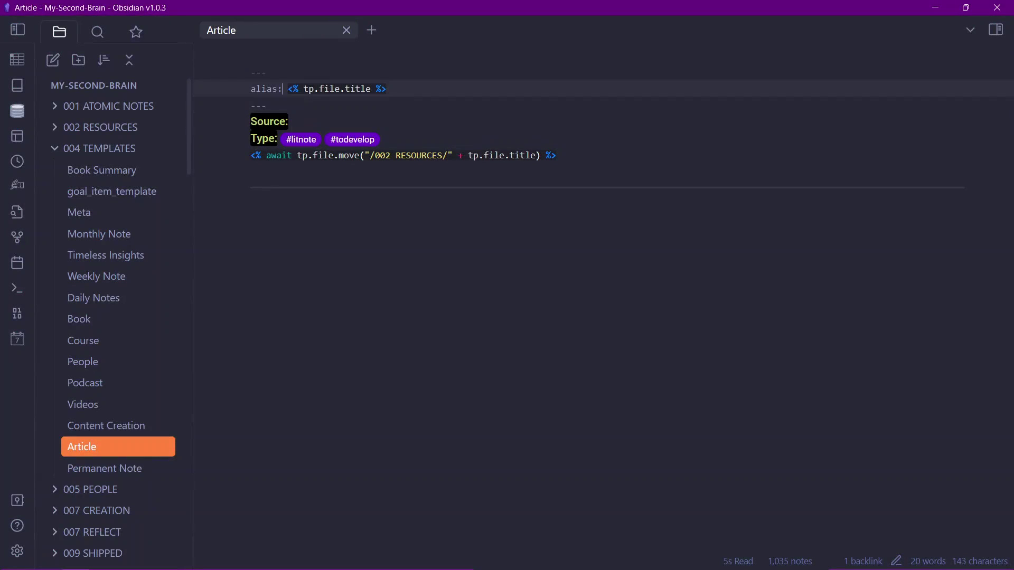
Examine the Article template's alias line with its tp.file.title expression, and its Source and Type lines
key(shift+Home)
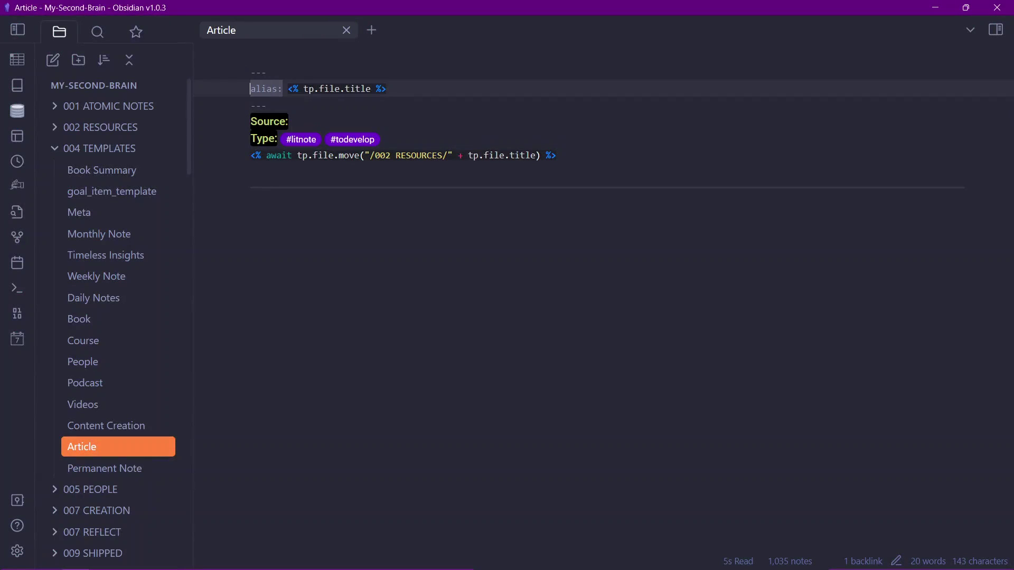
key(Right)
key(Right)
key(shift+Right)
key(shift+Right)
key(shift+Right)
key(shift+Right)
key(shift+Right)
key(shift+Right)
key(shift+Right)
key(shift+Right)
key(shift+Right)
key(shift+Right)
key(shift+Right)
key(shift+Right)
key(shift+Right)
key(shift+Right)
key(shift+Right)
key(shift+Right)
key(shift+Right)
key(shift+Right)
key(shift+Right)
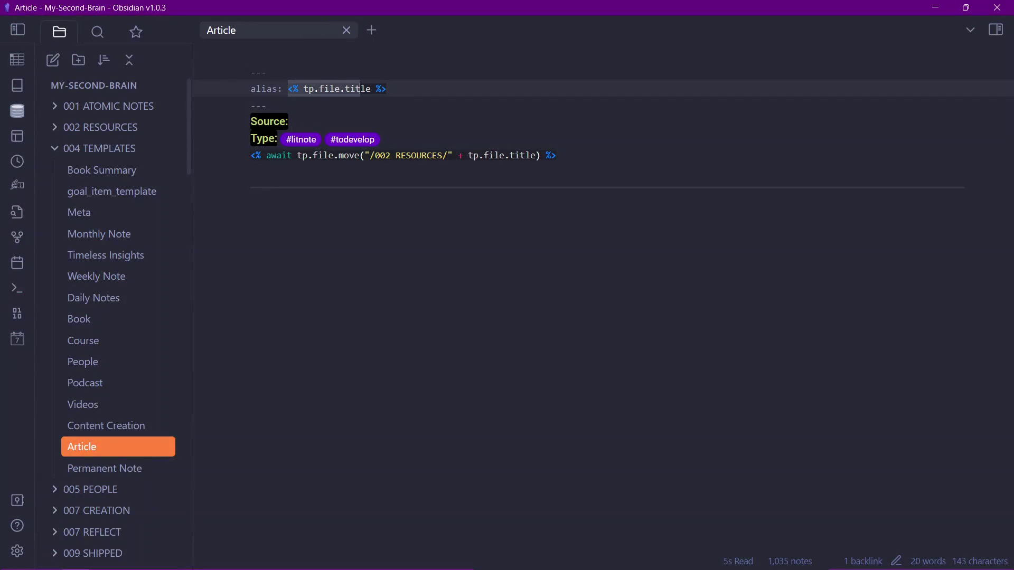
click(381, 89)
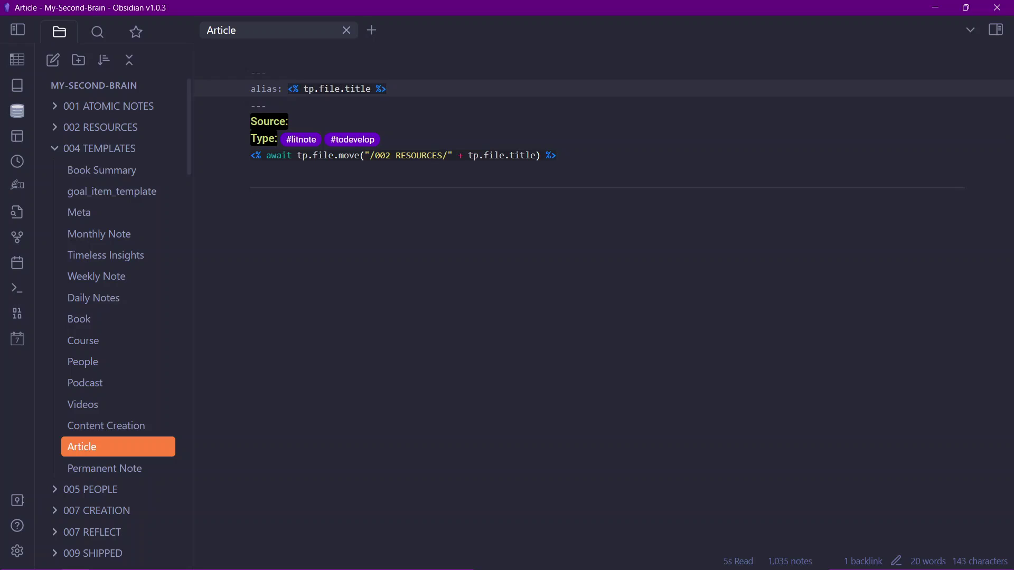
drag(303, 89, 366, 89)
click(371, 88)
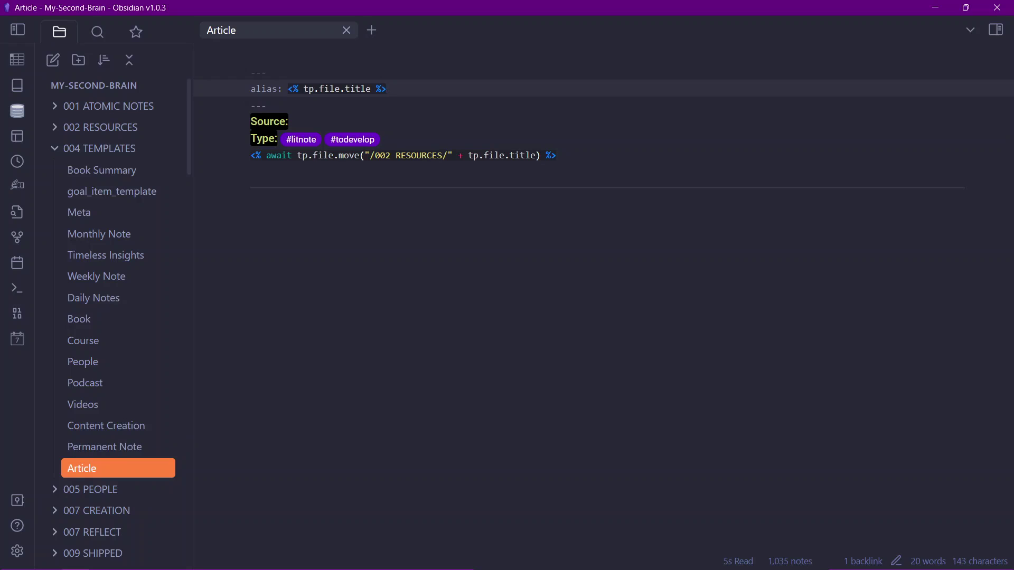
click(308, 121)
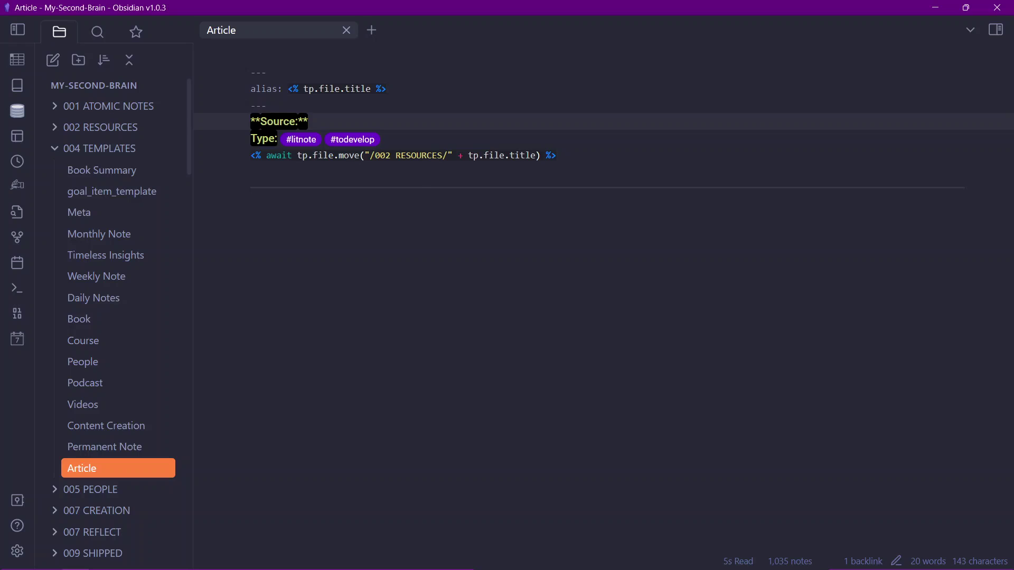
click(382, 139)
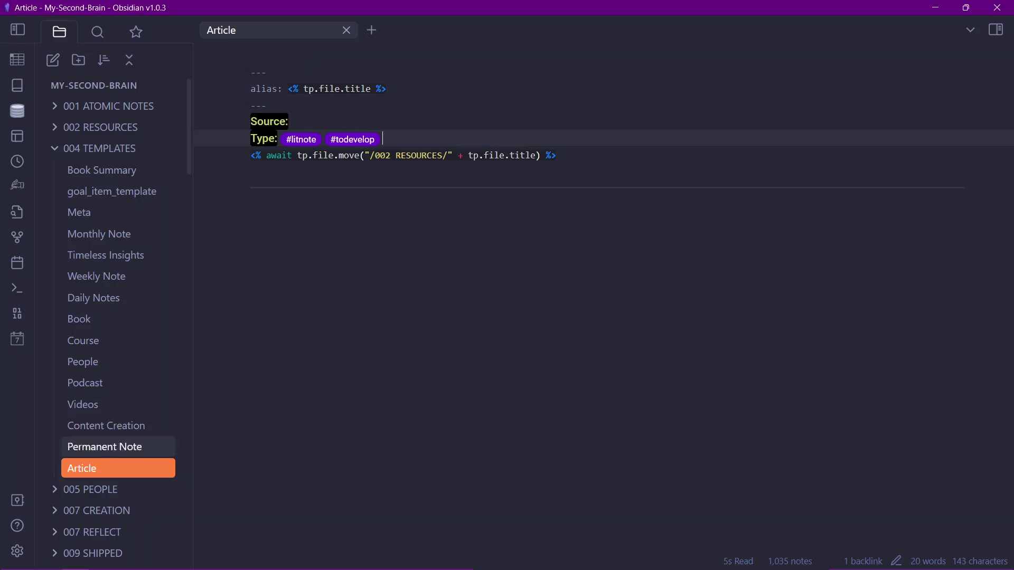
Open the Videos template and examine its tp.file.move command, Source line and Type tags
click(95, 404)
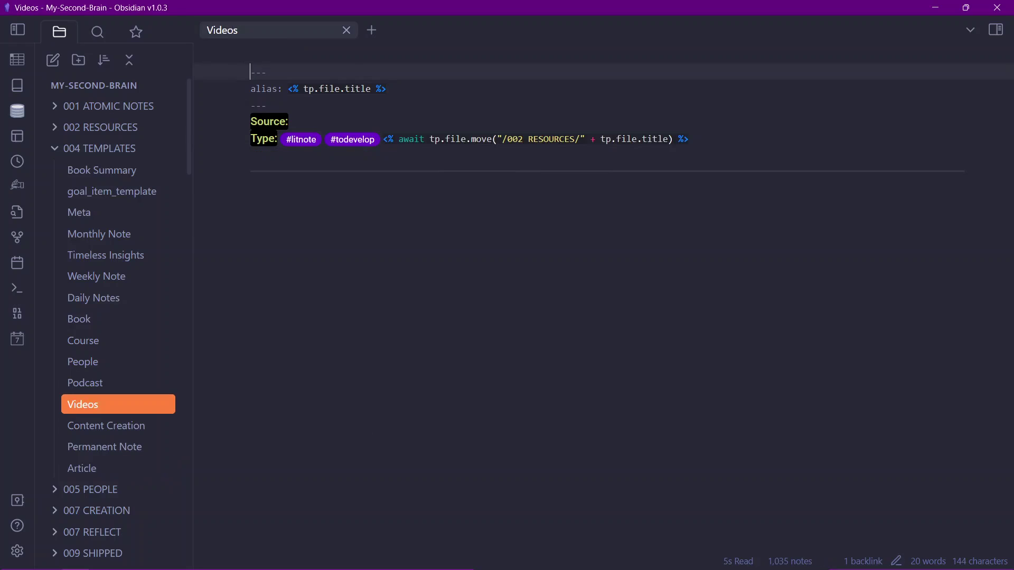
drag(399, 139, 626, 139)
click(645, 139)
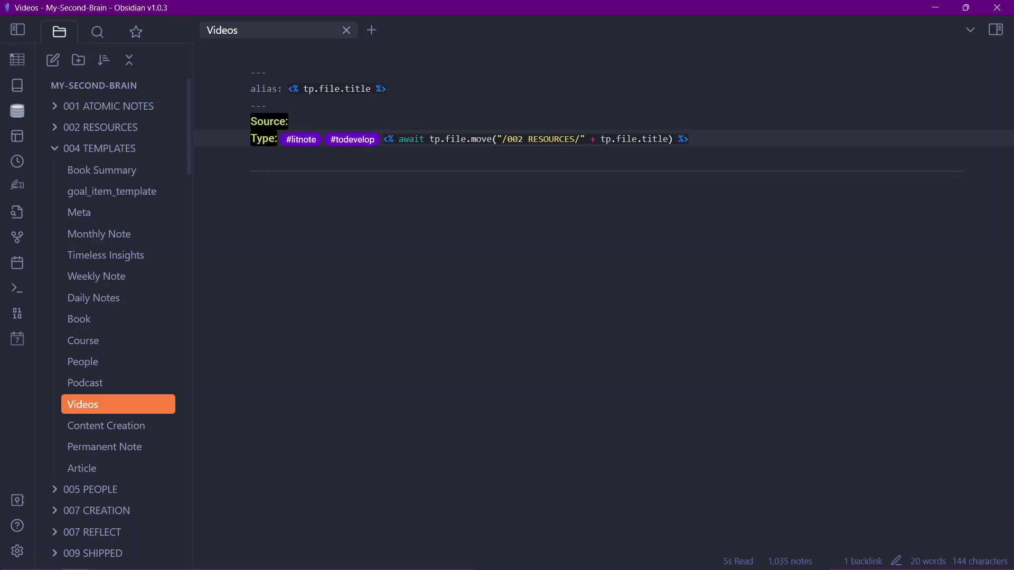
click(291, 122)
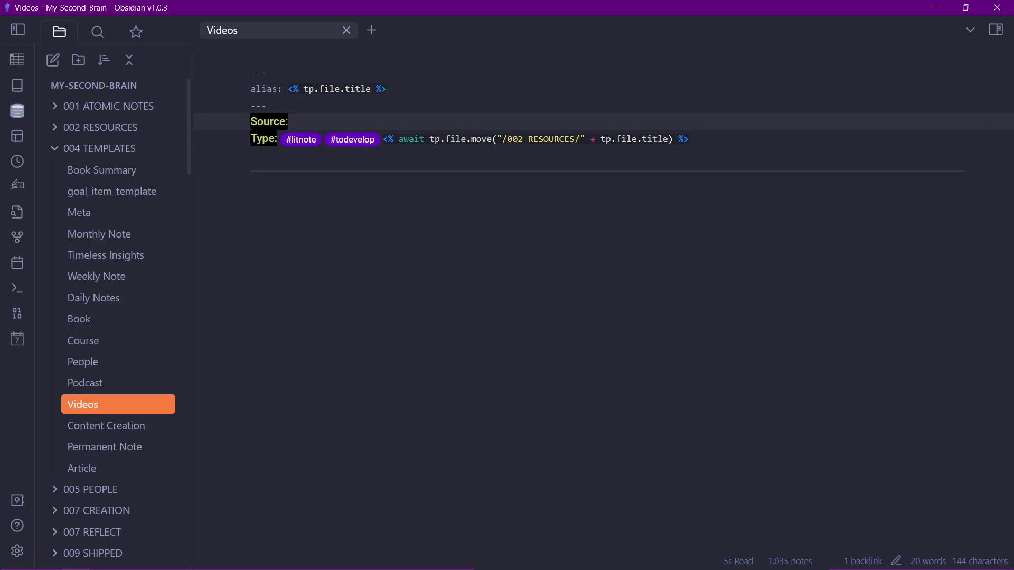
click(272, 139)
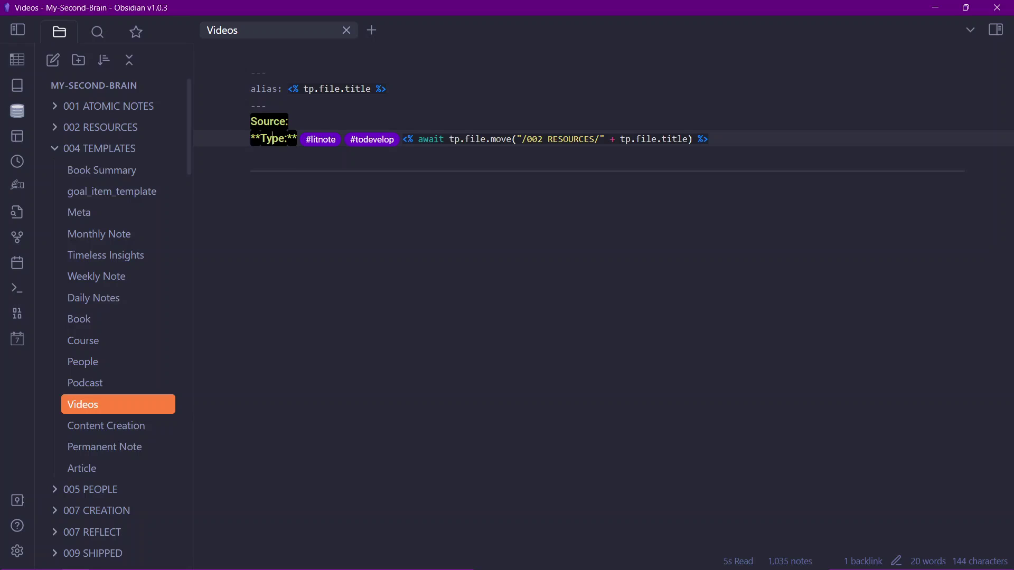
click(570, 139)
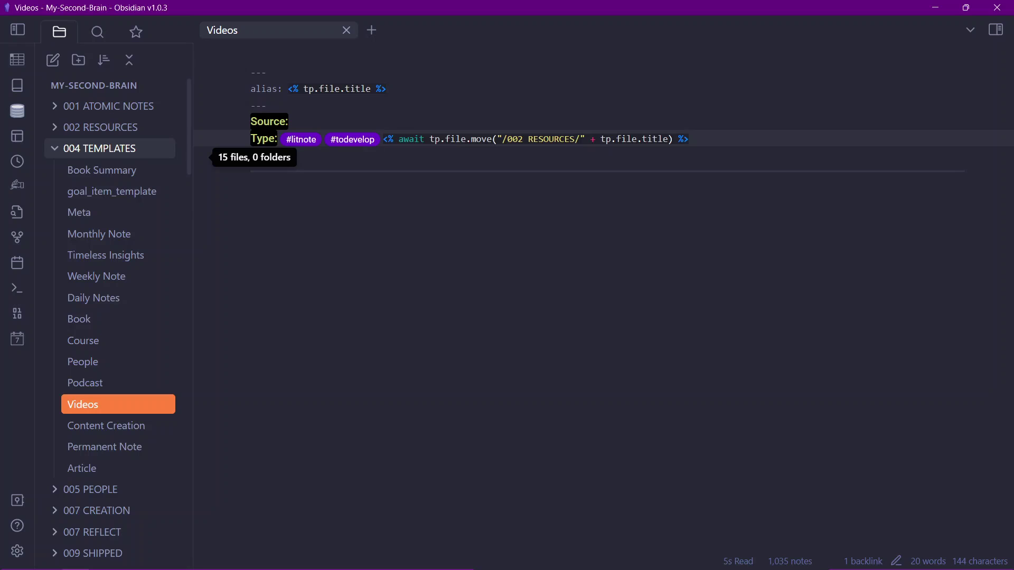
click(252, 204)
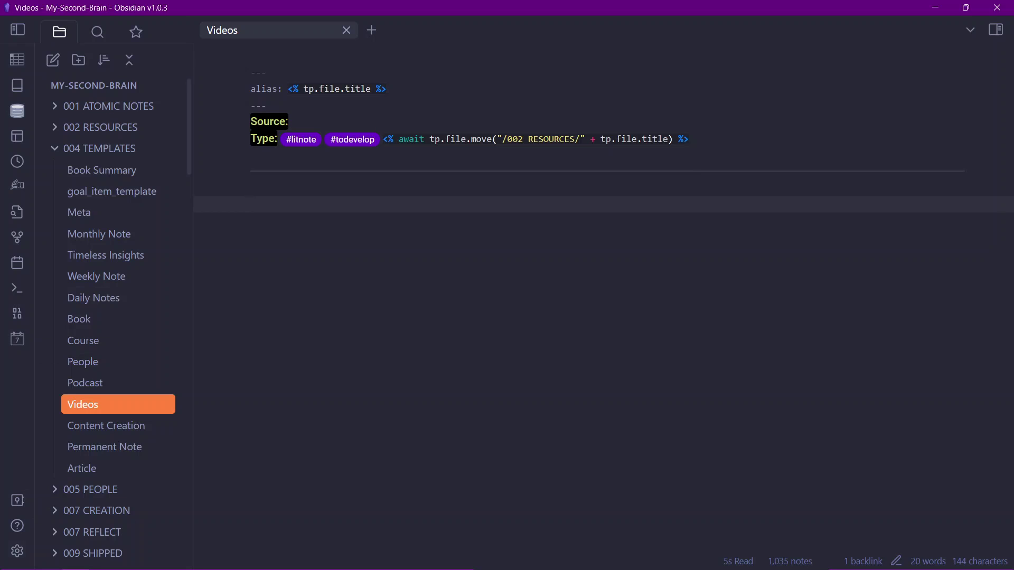
Find the Book Search plugin by searching the community plugins for "book search" and open its options
click(17, 551)
click(136, 262)
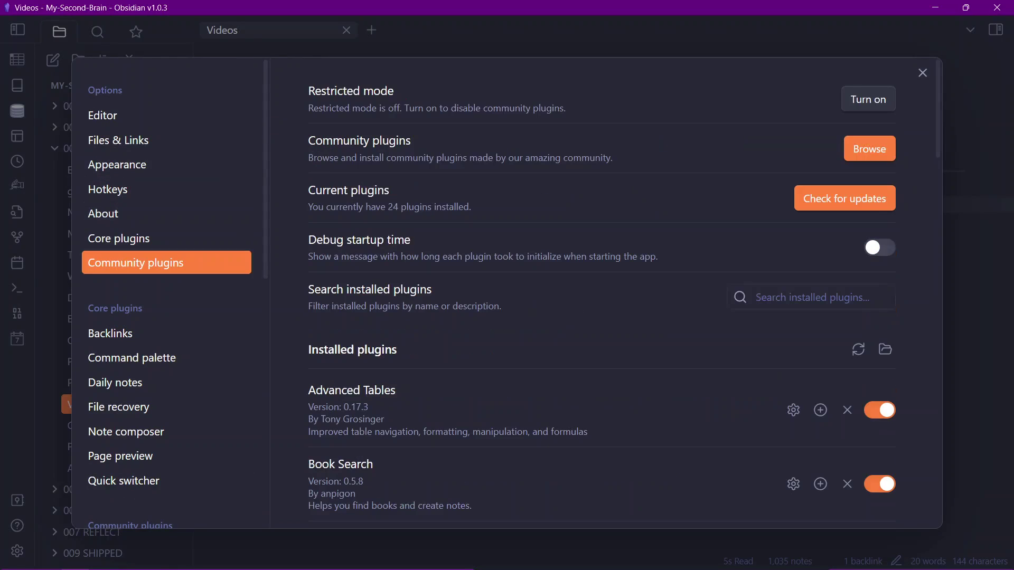
click(869, 149)
text(book search)
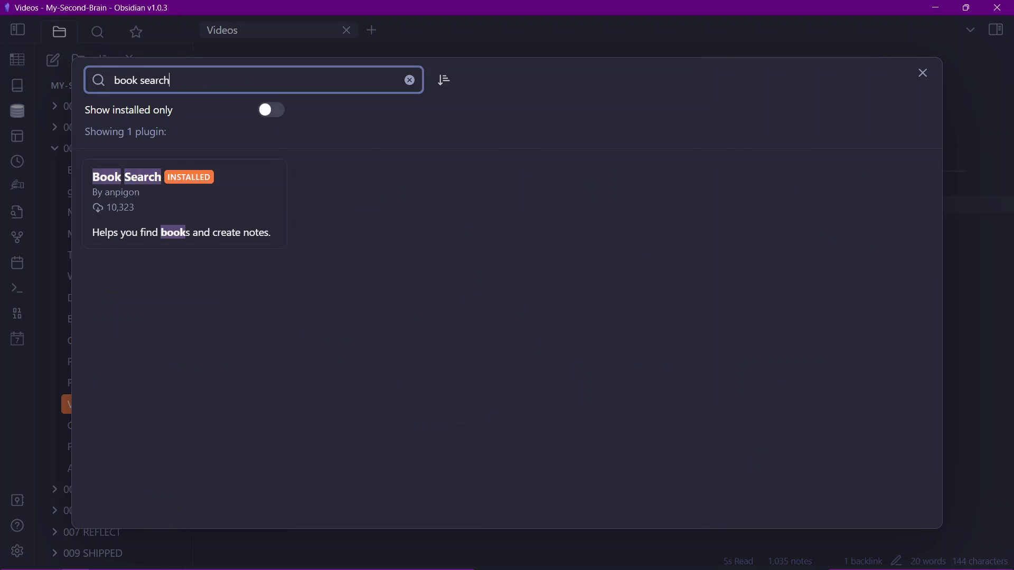
click(184, 204)
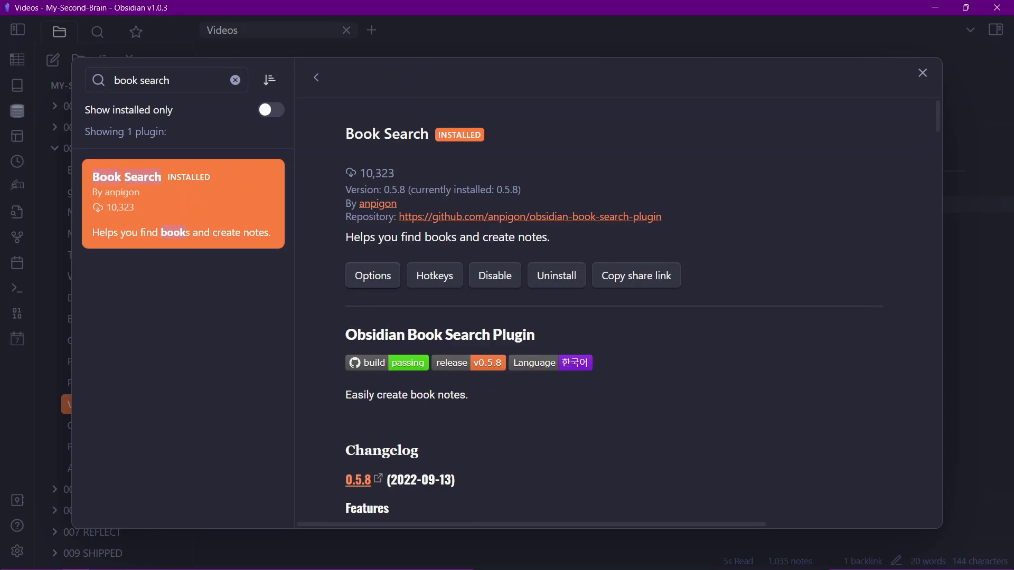
click(372, 276)
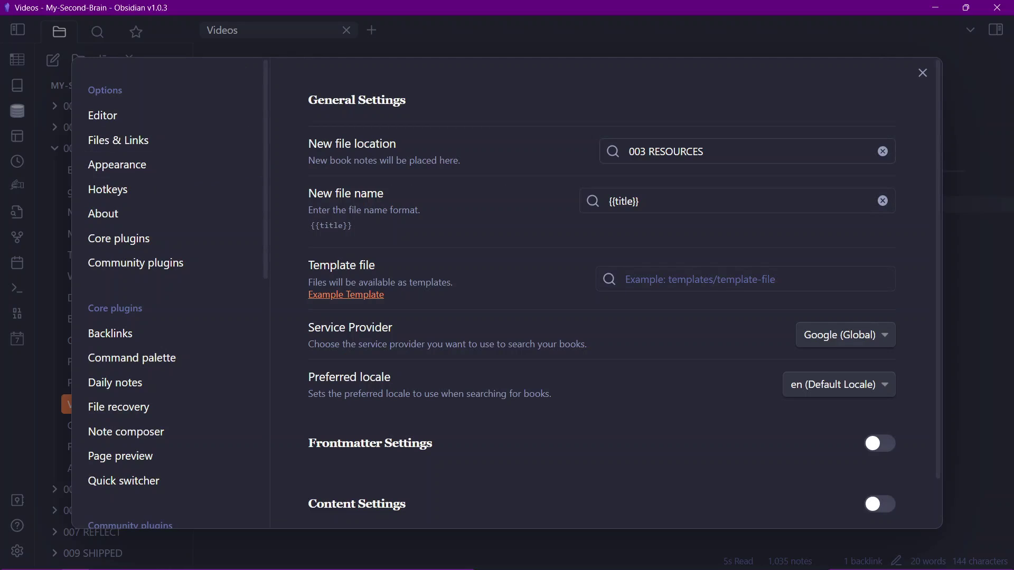
Set the Book Search plugin's new file location to 002 RESOURCES, keep {{title}} as the file name format, and close the settings
triple_click(723, 151)
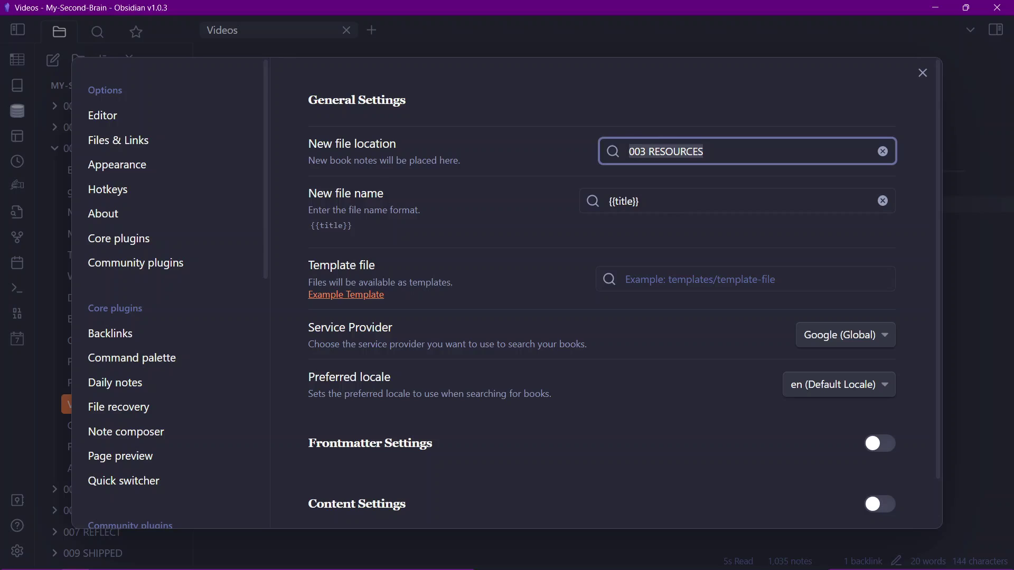
key(BackSpace)
text(00)
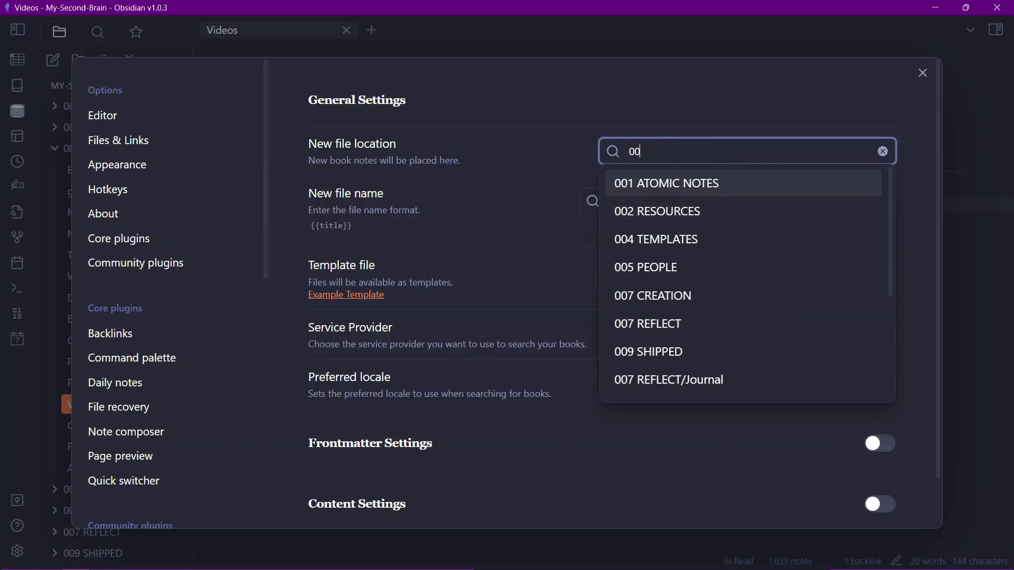
key(Down)
key(Return)
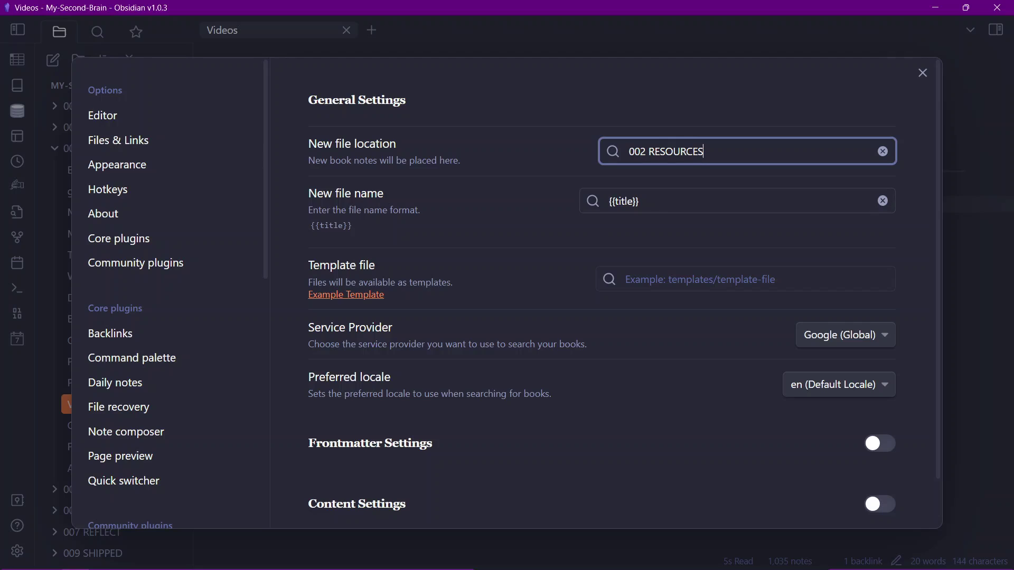
double_click(624, 201)
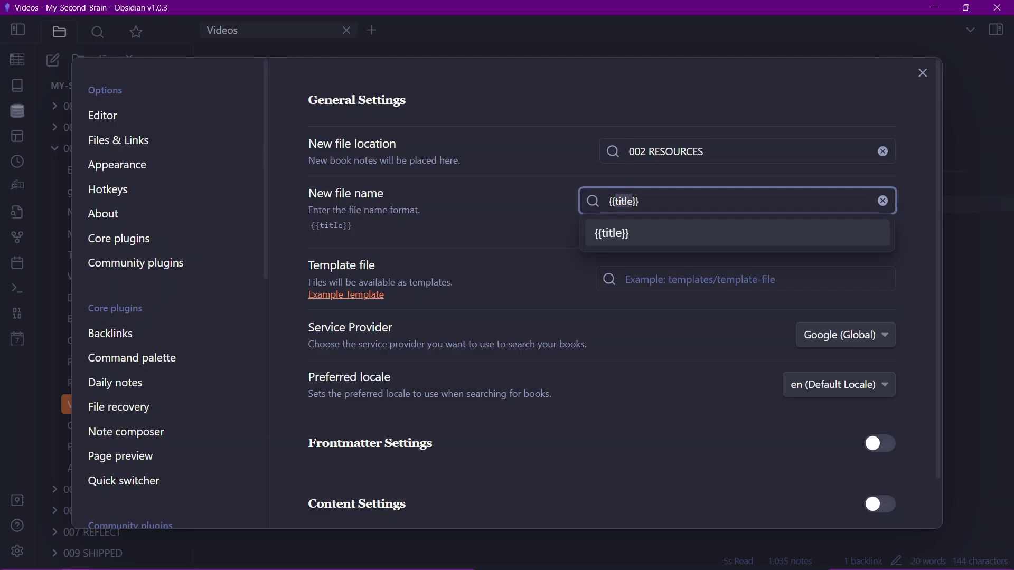
scroll(602, 293, down, 1)
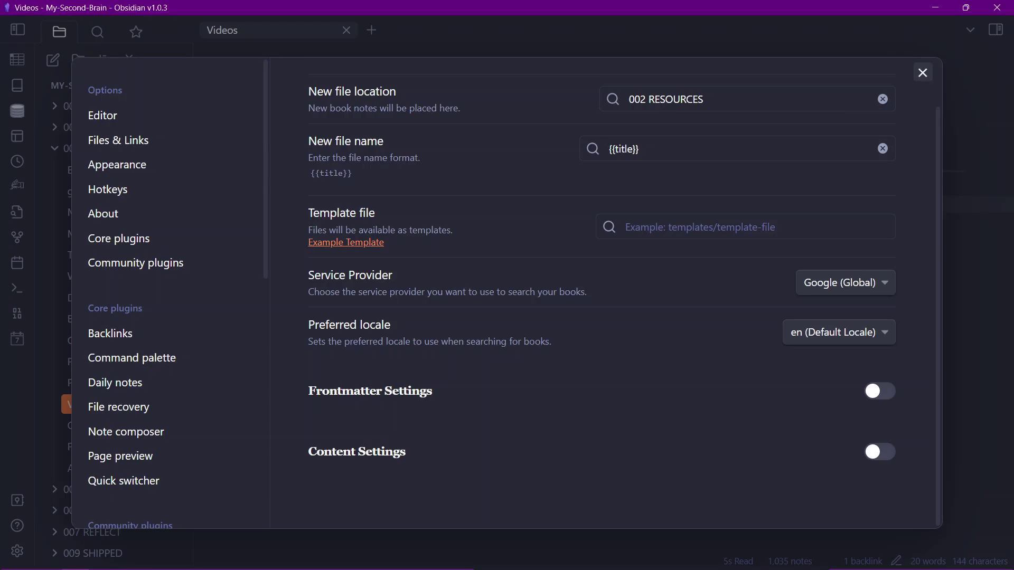
click(923, 72)
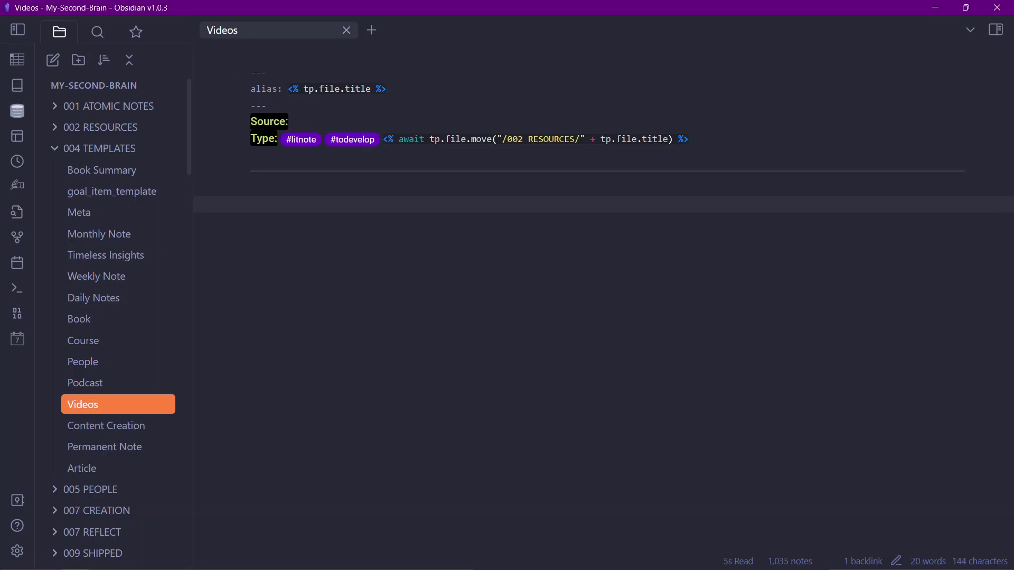
Search books for "think and grow rich", create a note from the second result, and save it with the title Think and Grow Rich
click(17, 86)
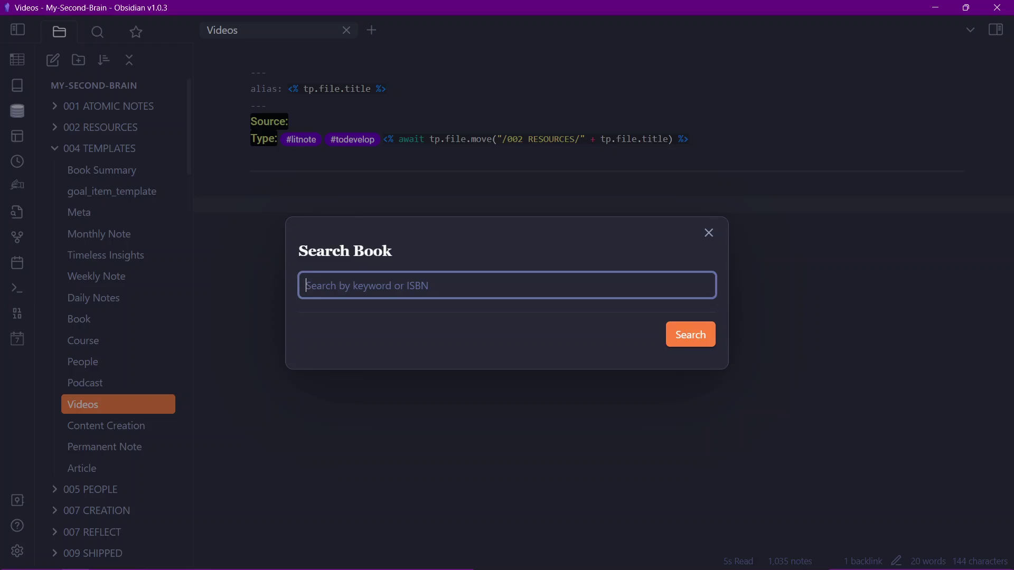
text(think and grow rich)
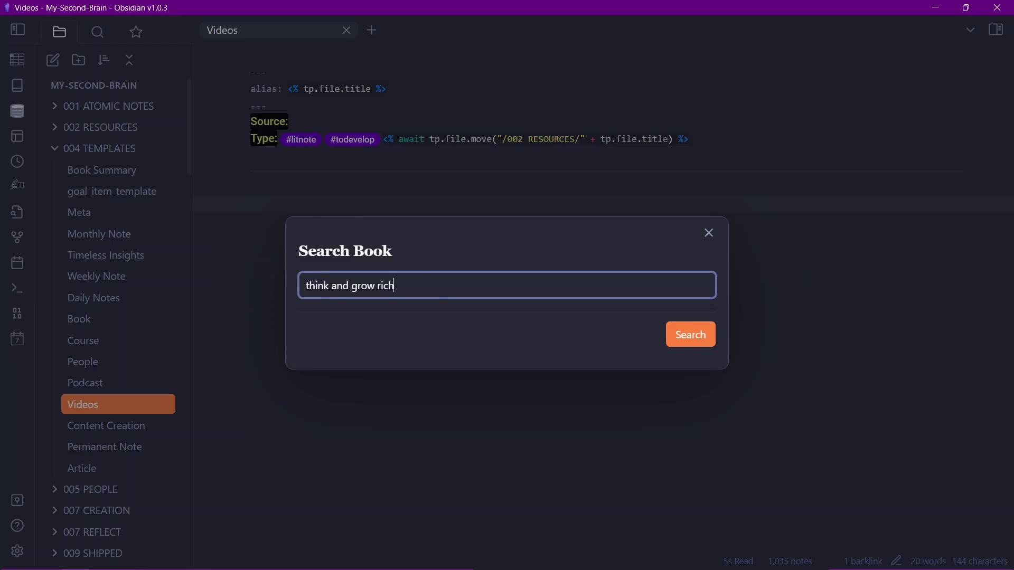
key(Return)
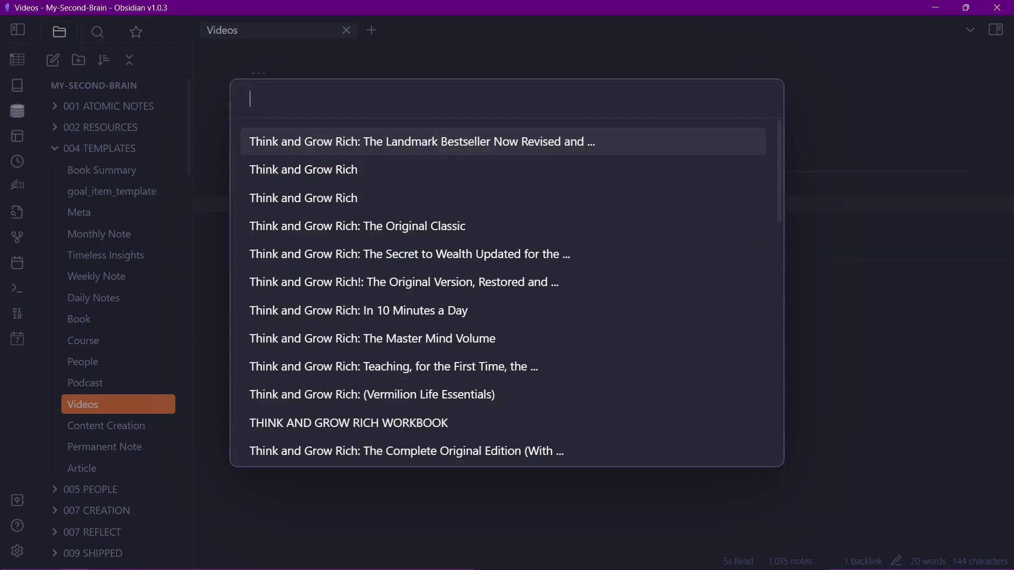
key(Down)
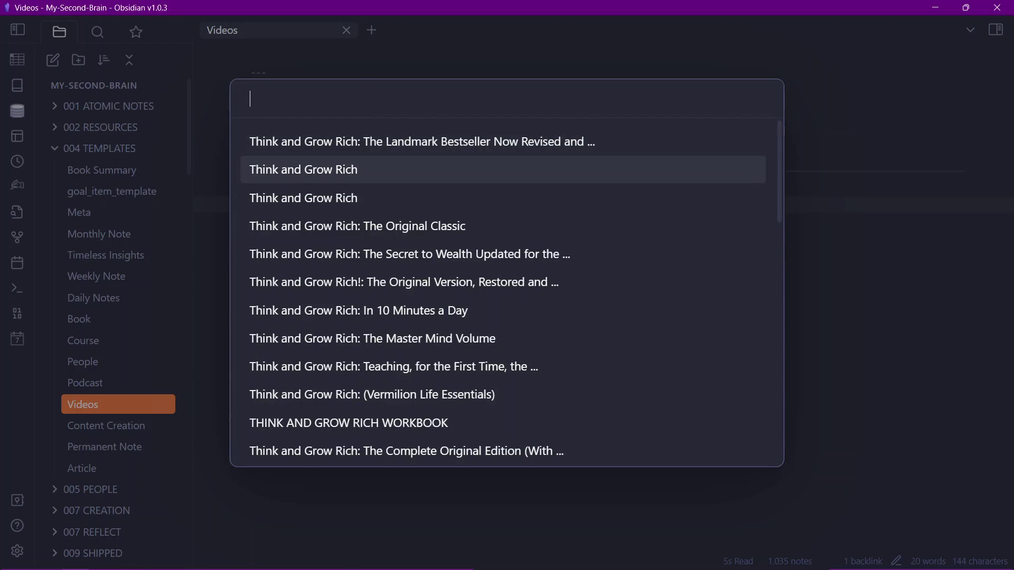
key(Return)
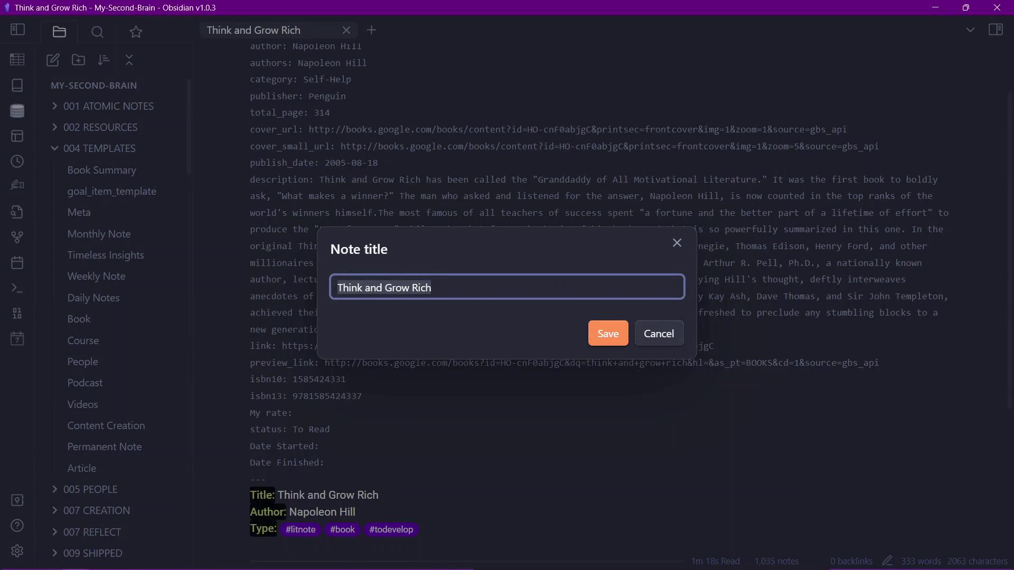
key(Return)
Examine the new book note's frontmatter, including its category, publisher, total_page and status properties
scroll(599, 300, up, 2)
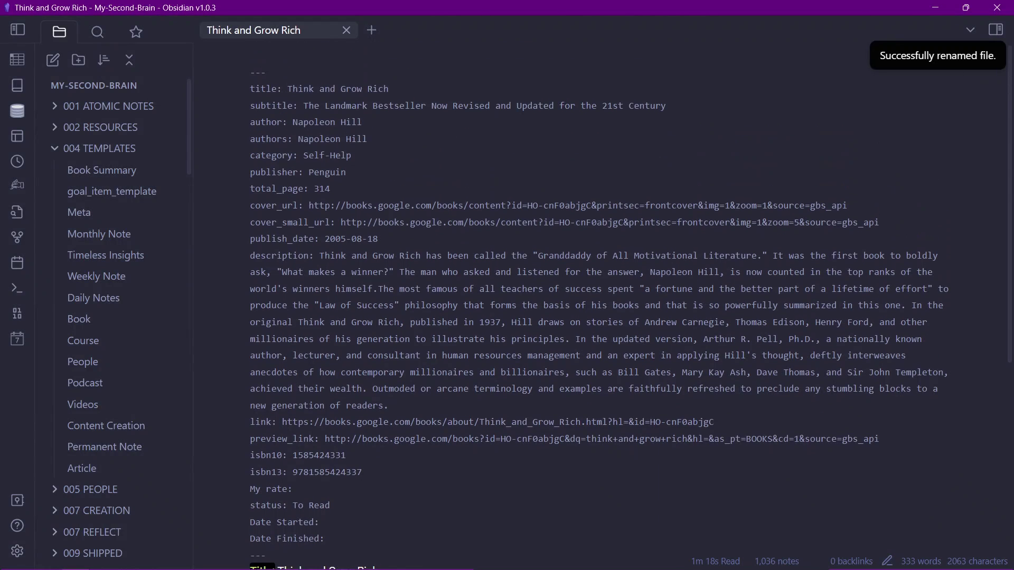
click(325, 156)
click(324, 173)
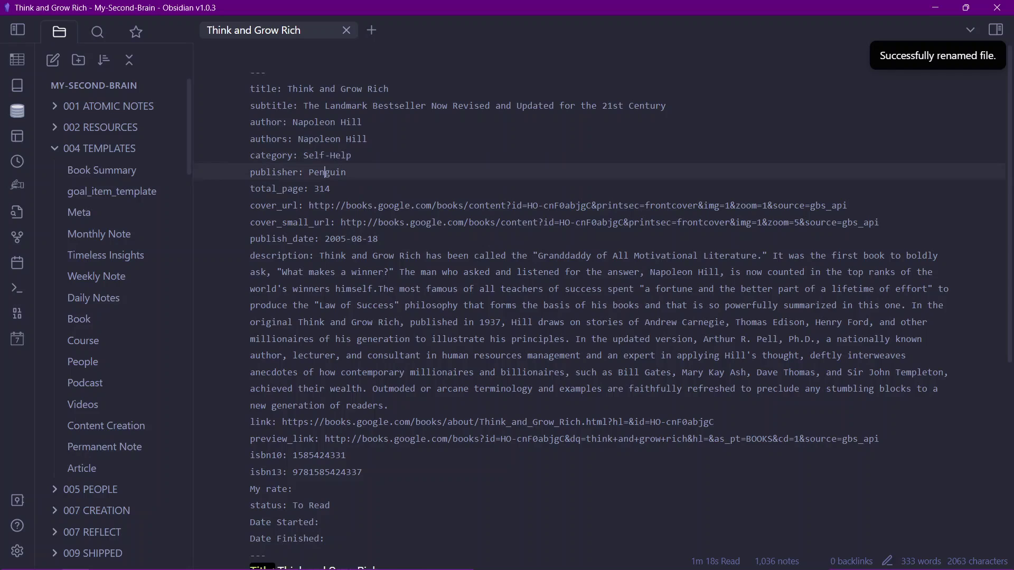
double_click(322, 188)
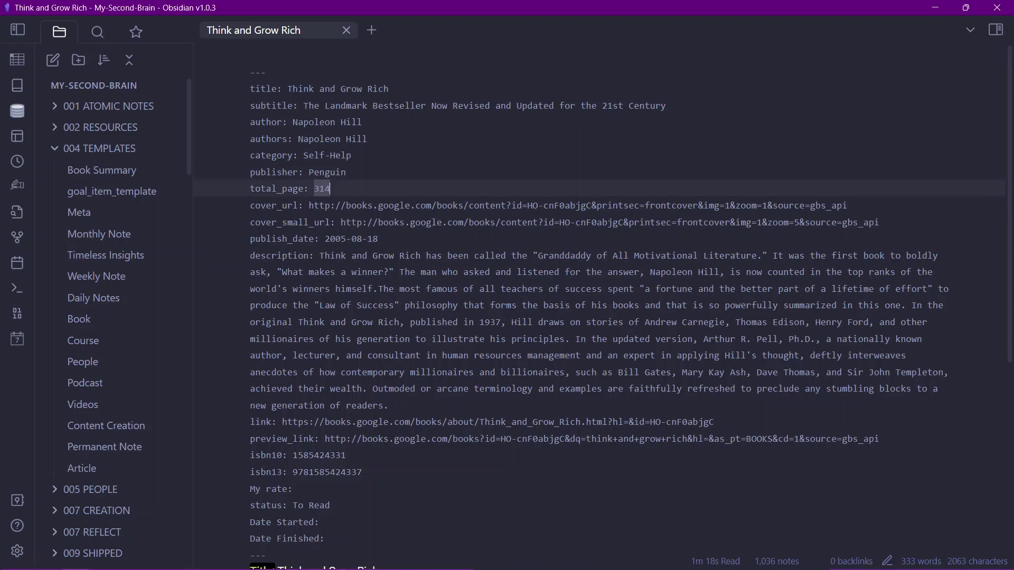
scroll(322, 189, down, 3)
scroll(599, 295, up, 3)
scroll(276, 307, down, 4)
click(276, 307)
drag(293, 307, 330, 307)
click(314, 308)
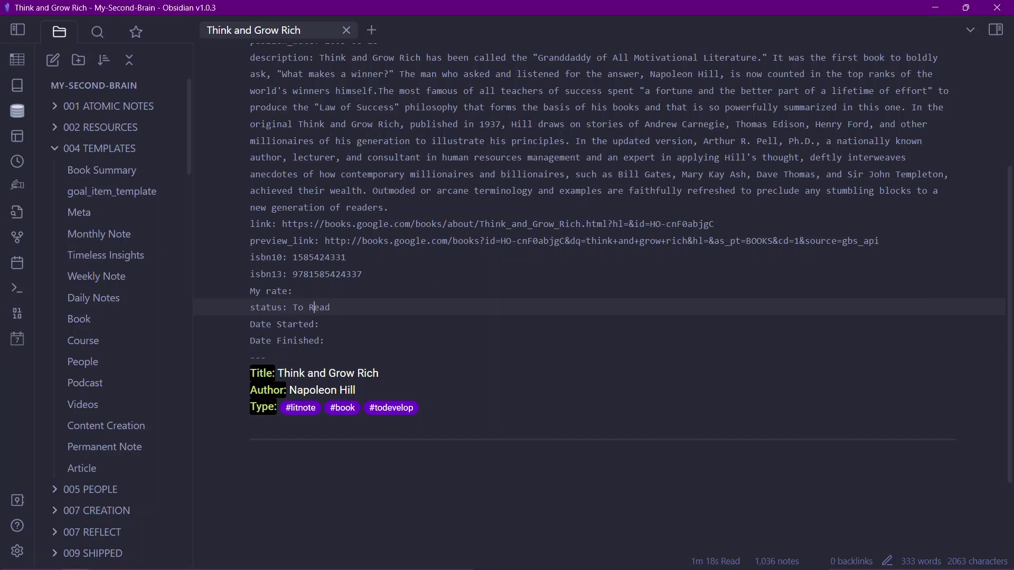
Open the Reading List note and look through the To Read section for the Think and Grow Rich card
key(ctrl+o)
text(reading)
key(Return)
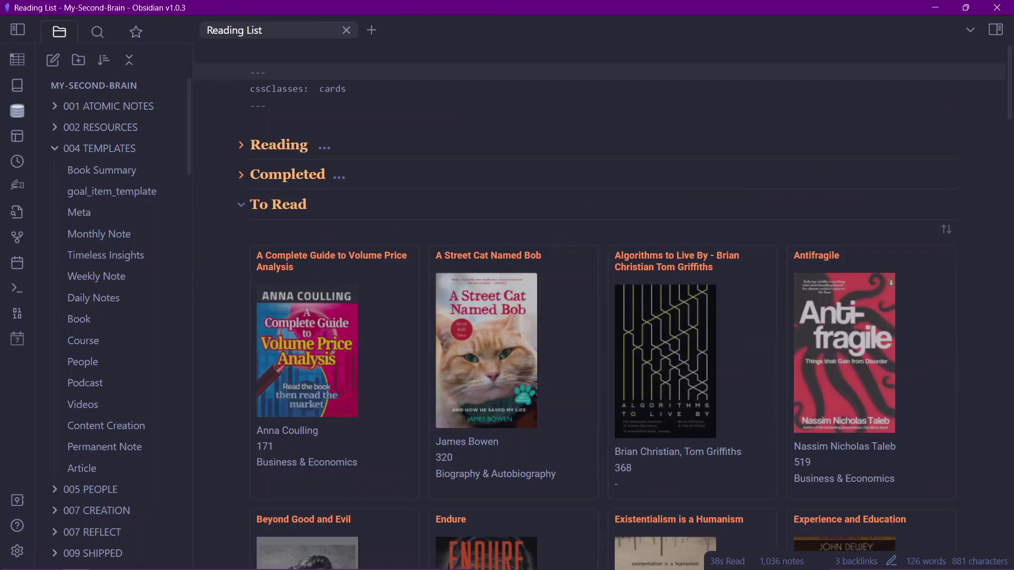
scroll(602, 316, down, 18)
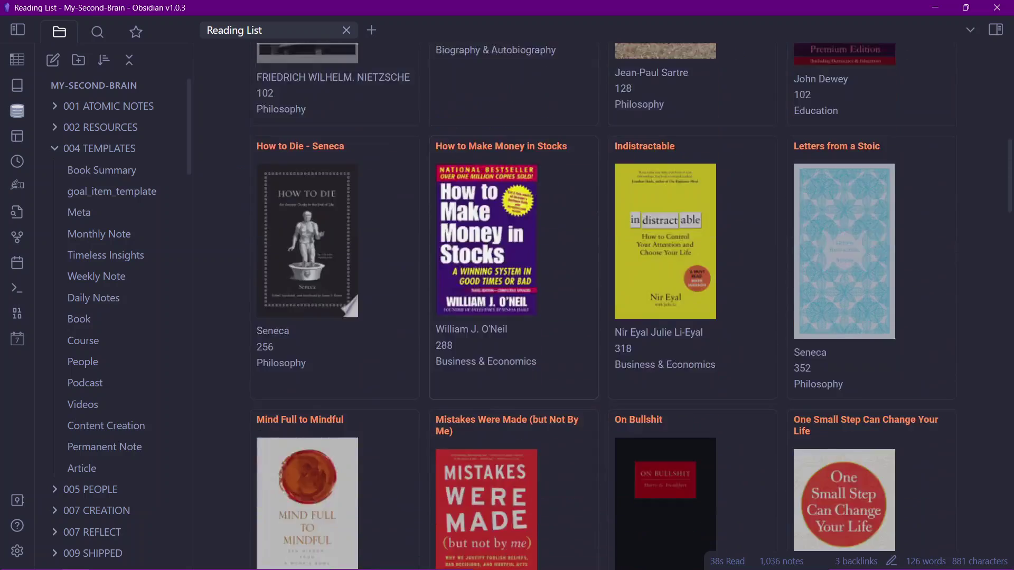
scroll(601, 317, down, 10)
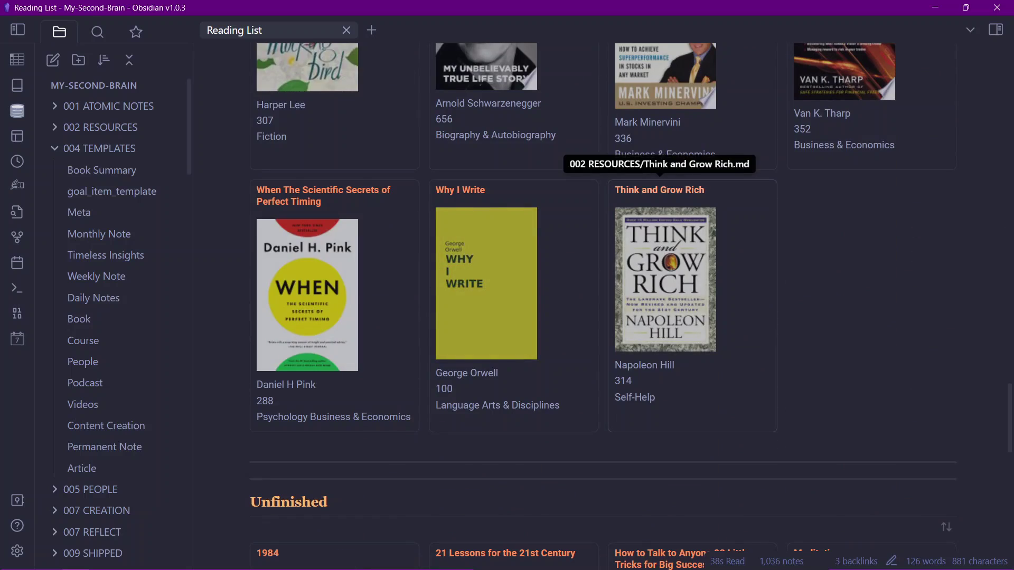
scroll(602, 317, up, 10)
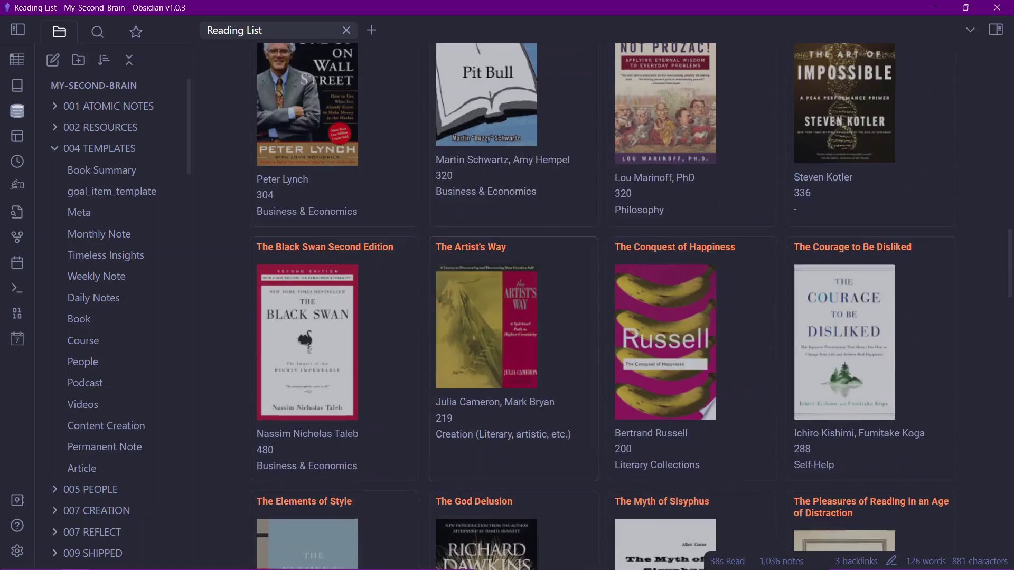
scroll(602, 317, up, 15)
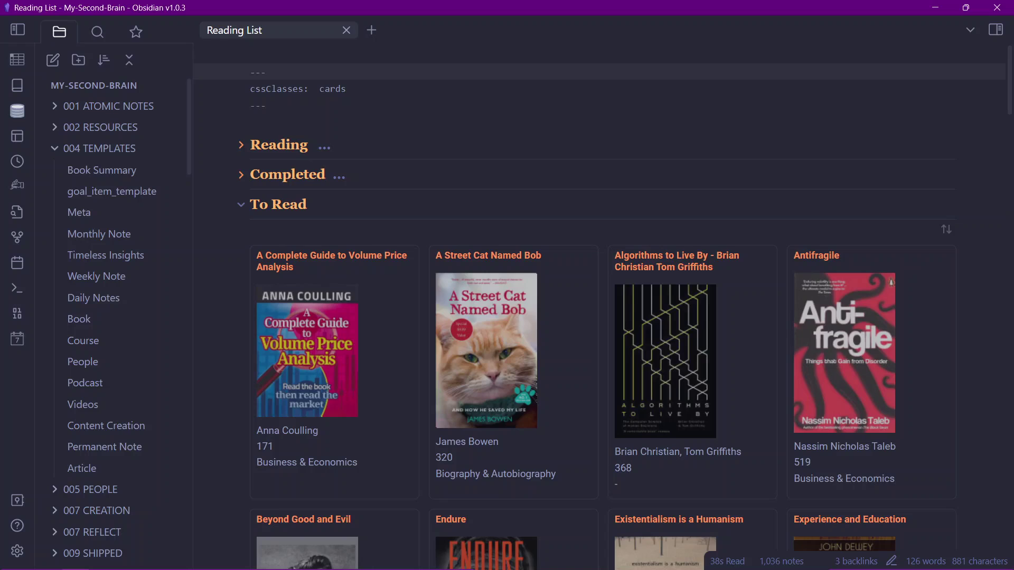
Fold the To Read and Unfinished sections of the Reading List note
click(241, 204)
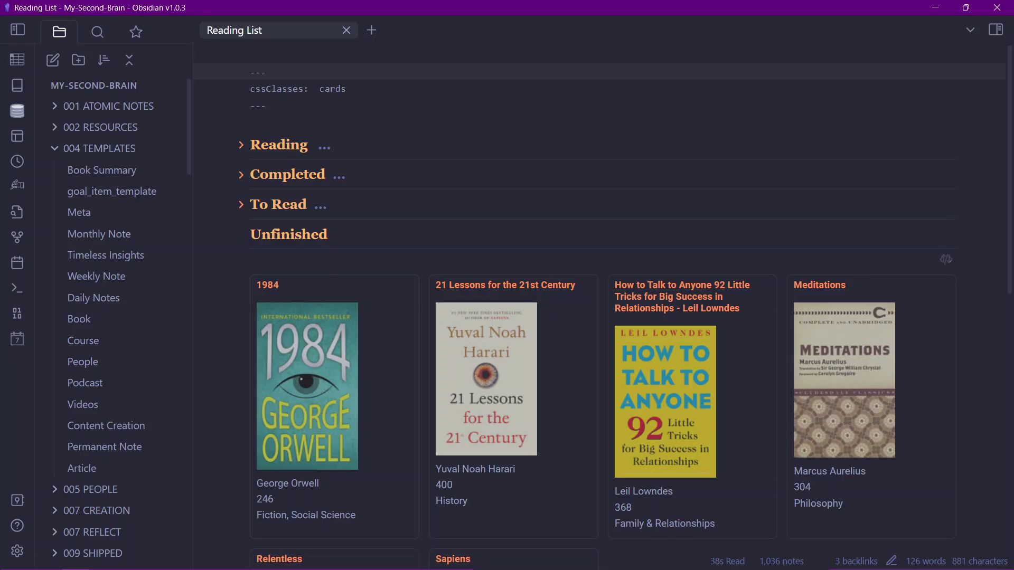
click(240, 235)
click(241, 235)
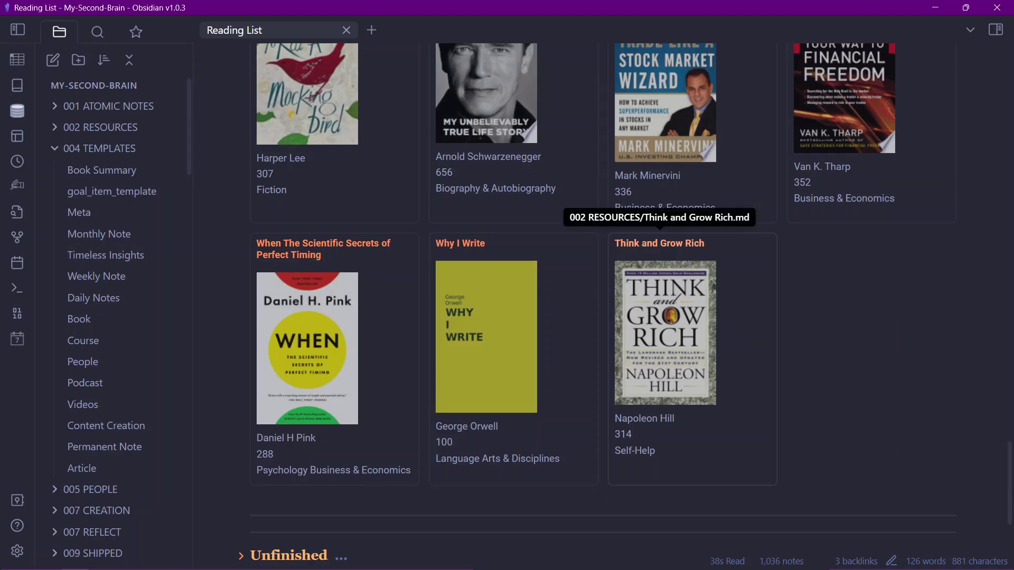
Open the Think and Grow Rich note from its To Read card and examine its Title line
click(659, 243)
scroll(602, 295, down, 6)
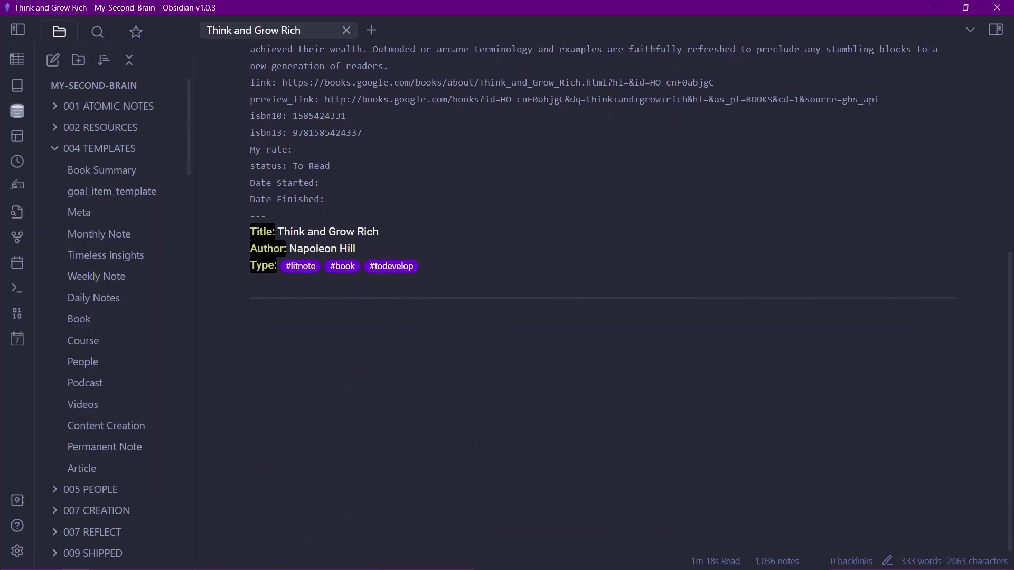
drag(277, 232, 379, 232)
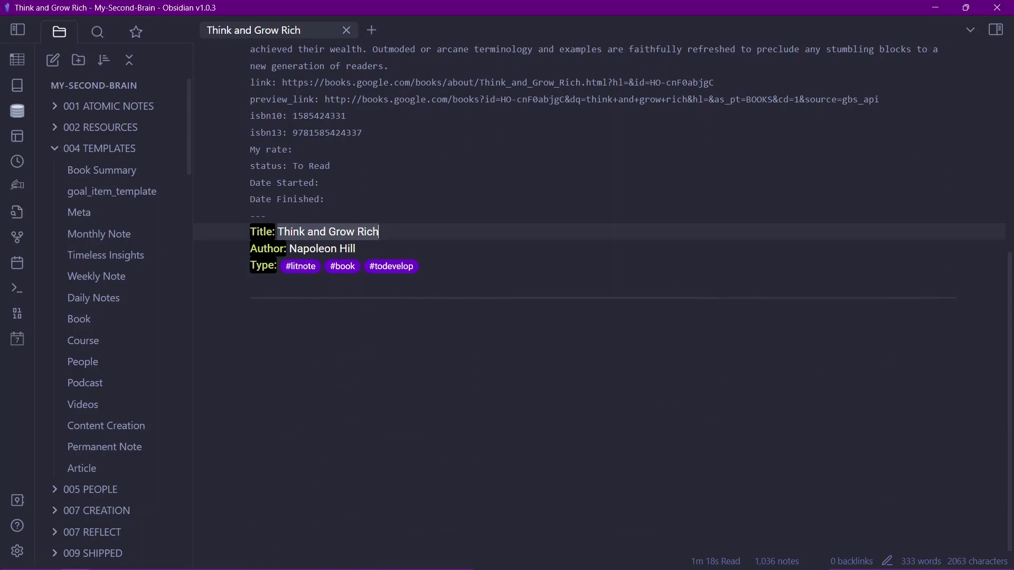
click(346, 231)
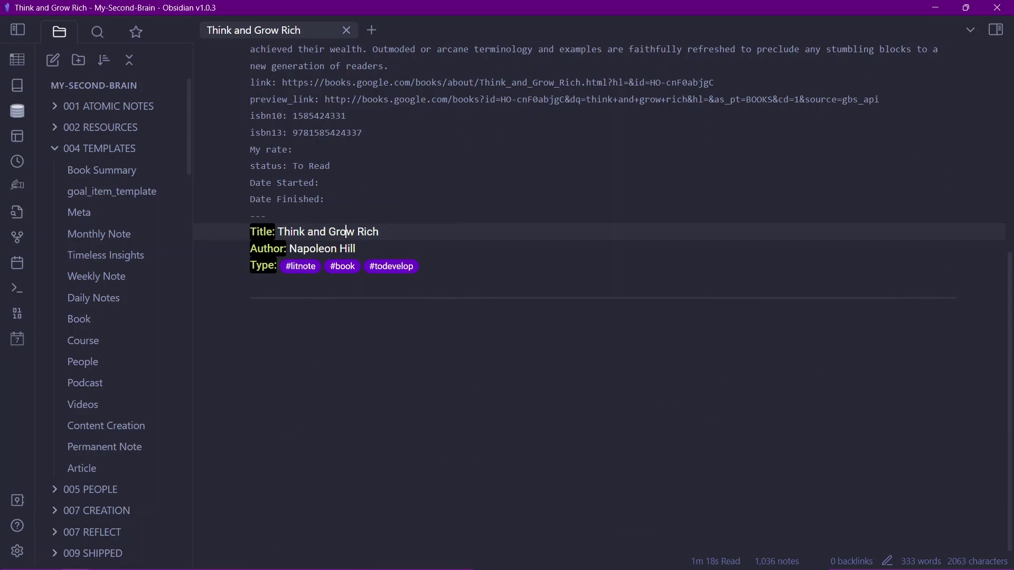
Reopen the Book Search plugin's settings and turn on Content Settings
key(ctrl+comma)
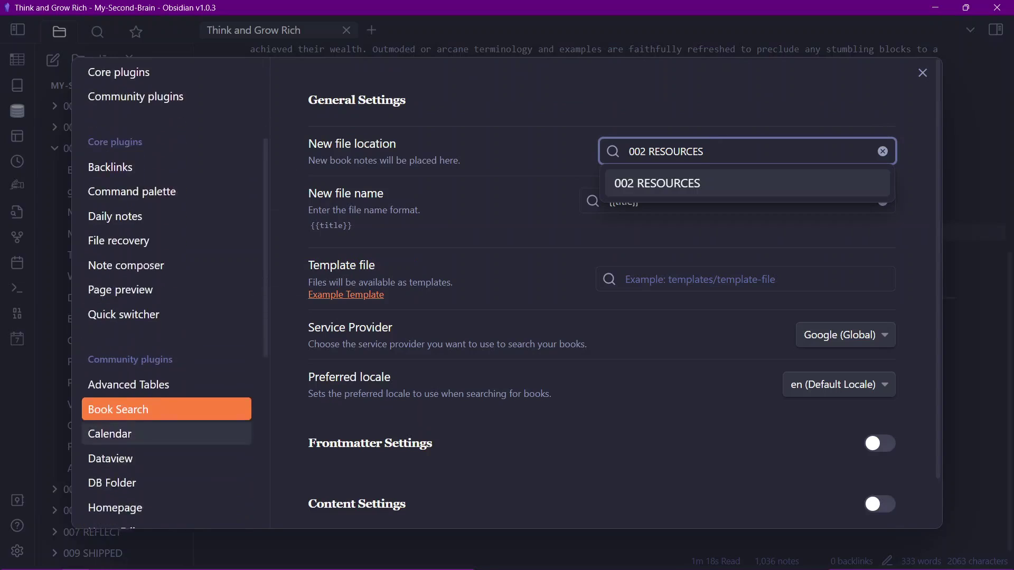
click(507, 227)
scroll(507, 227, down, 1)
click(879, 452)
click(878, 451)
Enlarge the box for text to insert into content, examine its Title, Author and Type lines, and close the settings
scroll(878, 452, down, 2)
drag(790, 421, 847, 422)
click(847, 422)
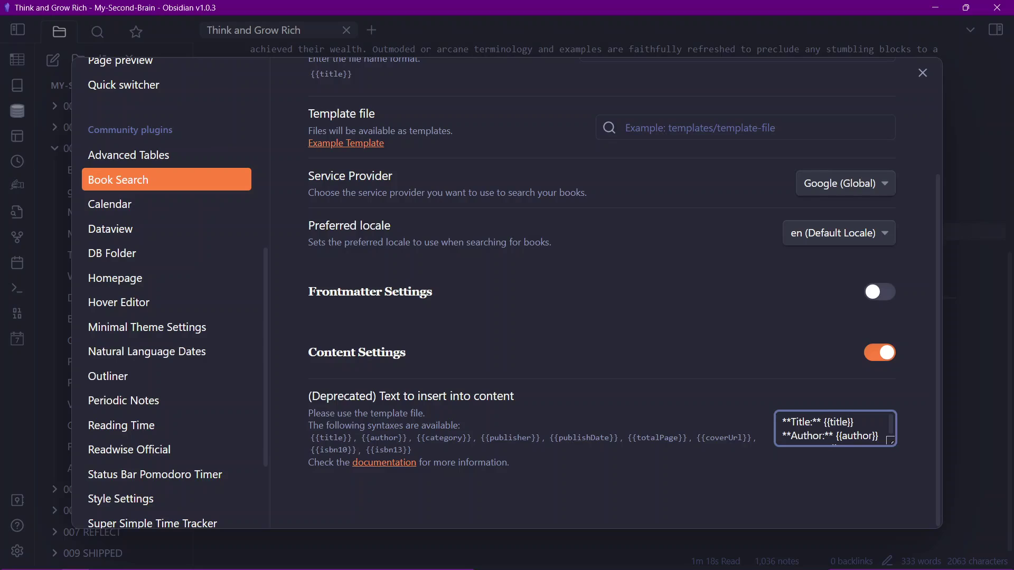
scroll(847, 421, down, 3)
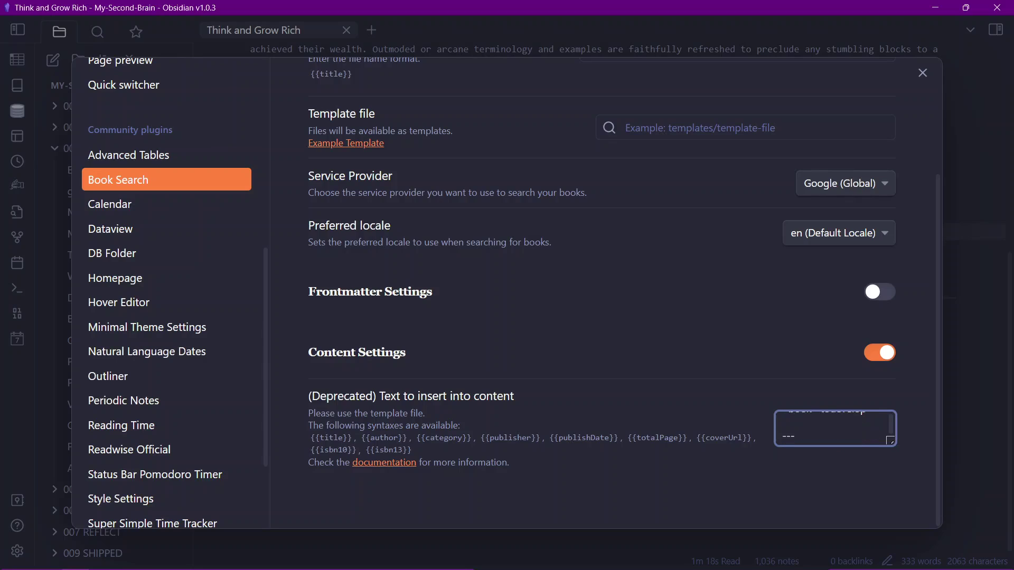
click(834, 485)
scroll(834, 428, up, 5)
drag(891, 442, 892, 456)
drag(745, 434, 766, 434)
drag(857, 447, 802, 435)
click(848, 434)
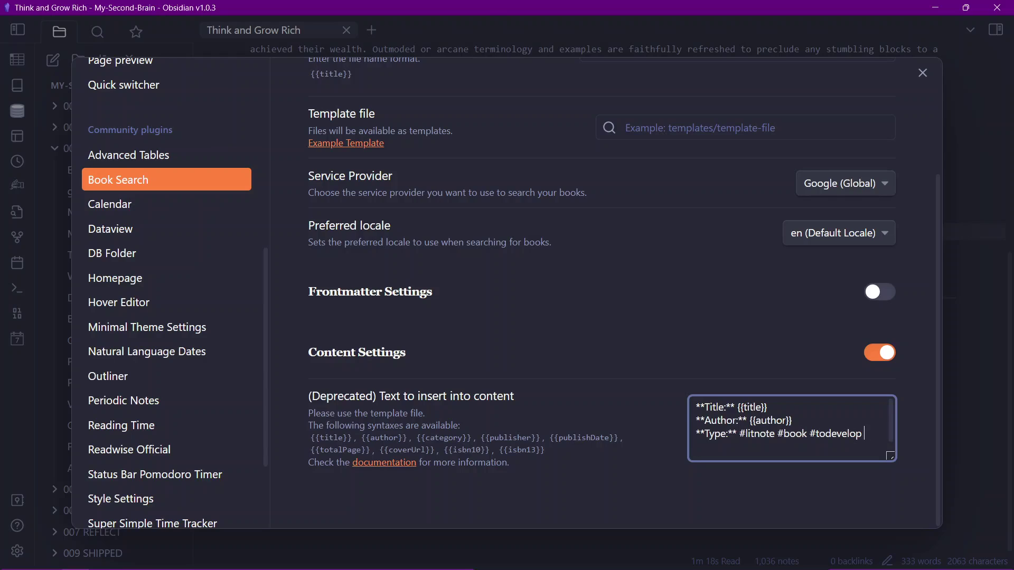
click(922, 72)
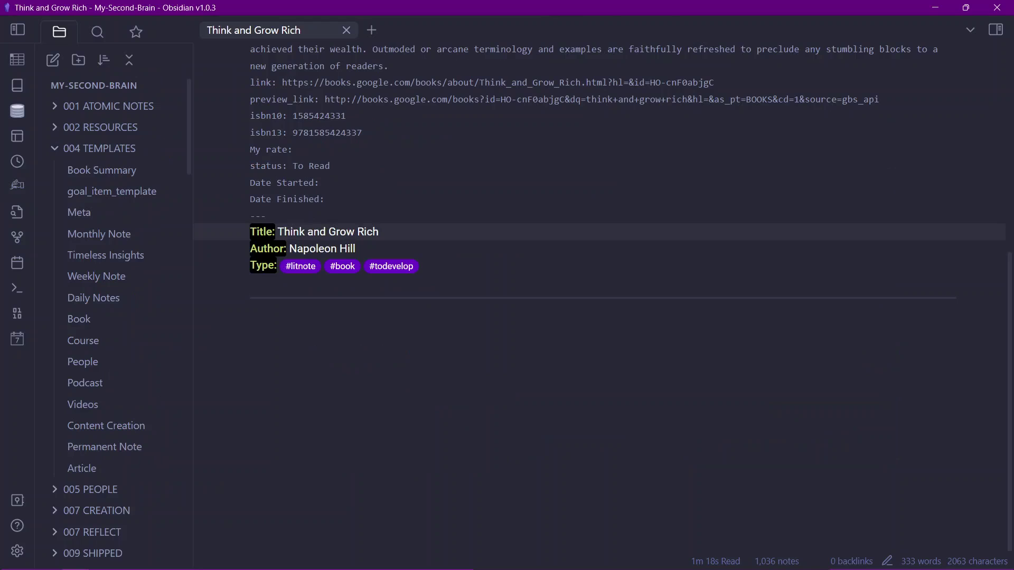
Open the Permanent Note template and examine its alias line and its tp.file.move command
scroll(602, 296, up, 6)
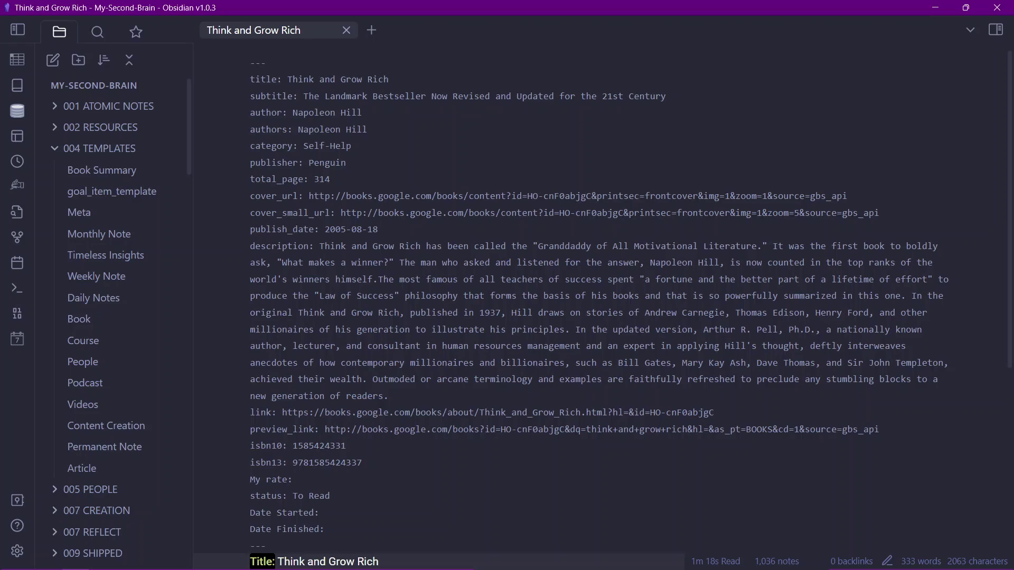
click(104, 447)
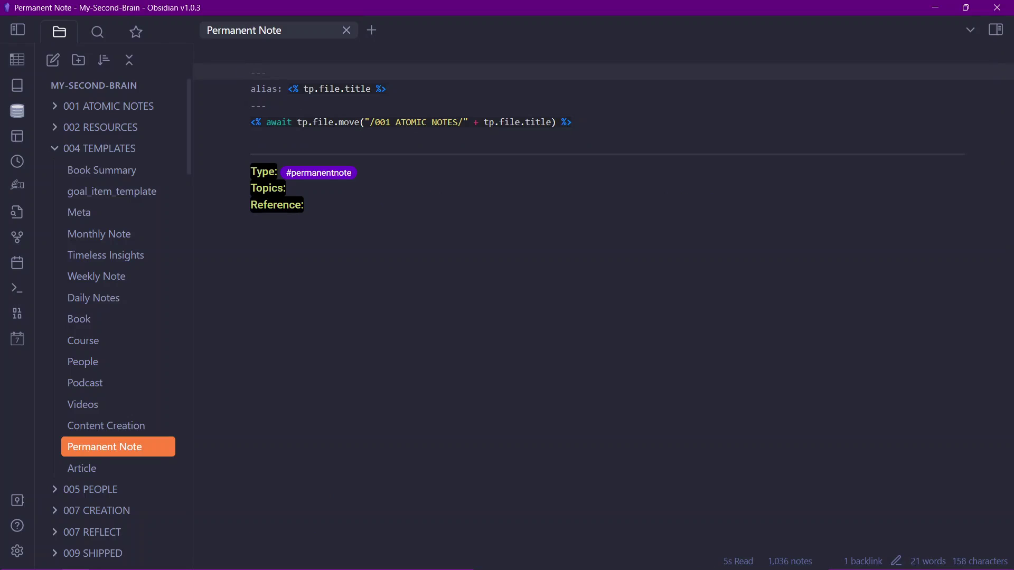
click(376, 89)
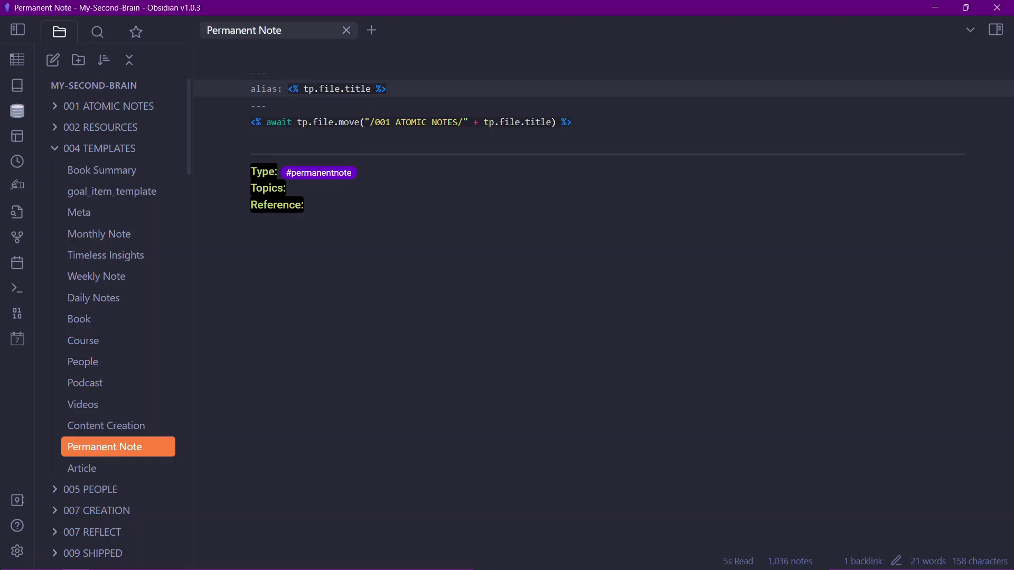
drag(267, 122, 380, 122)
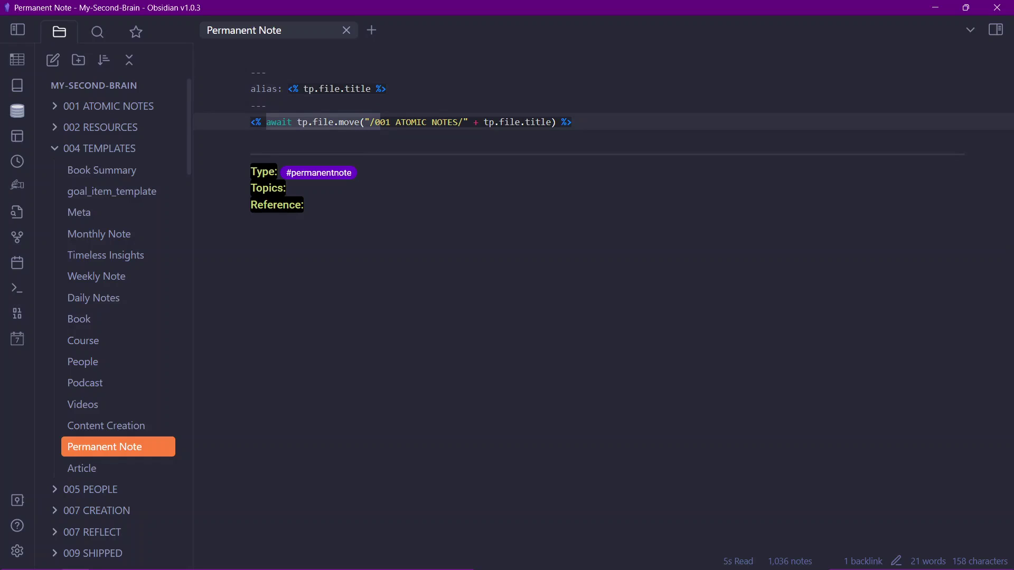
click(437, 122)
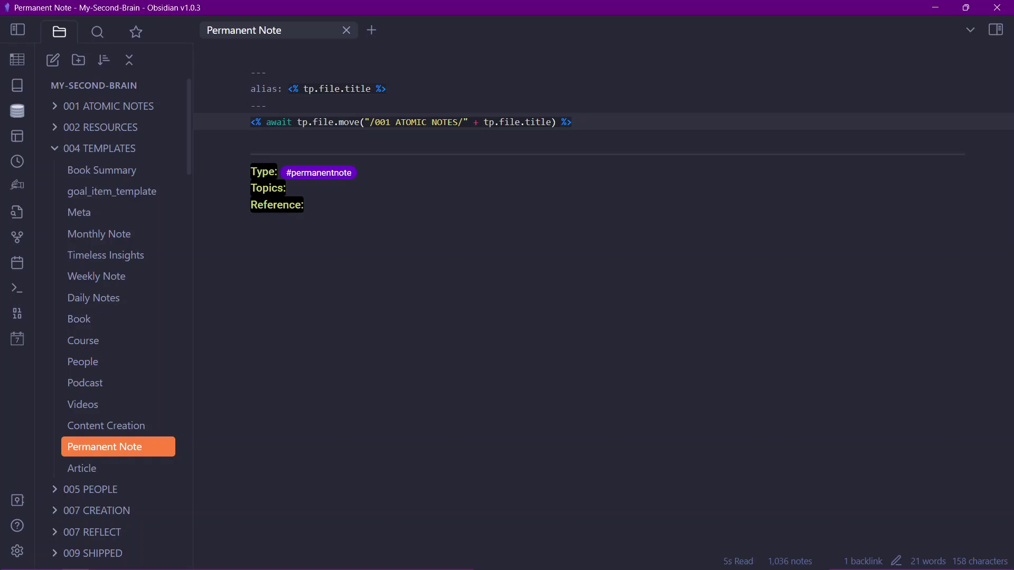
Examine the destination folder in the Permanent Note template's move command, its divider, and its Topics and Reference lines
drag(378, 122, 447, 122)
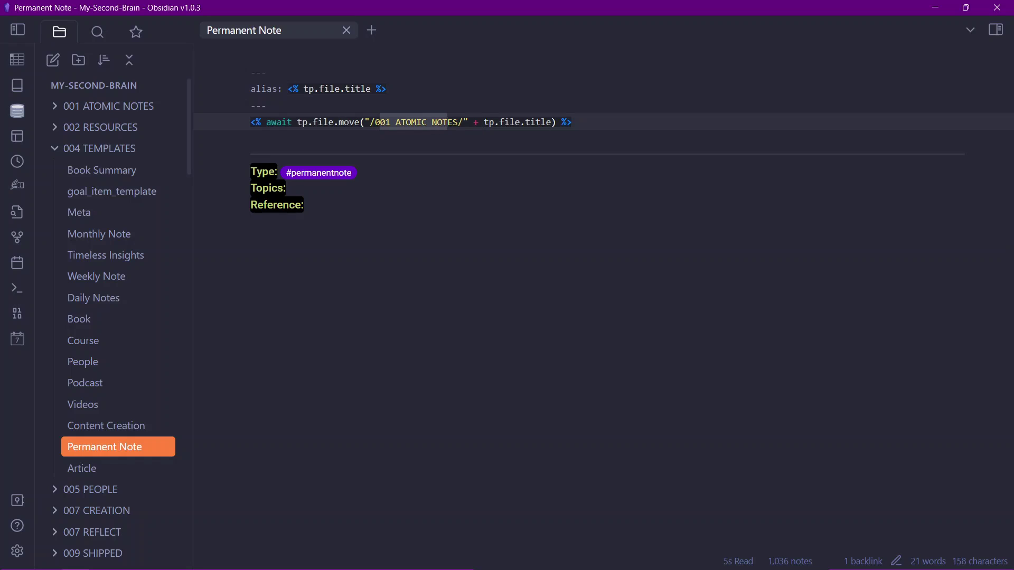
click(263, 155)
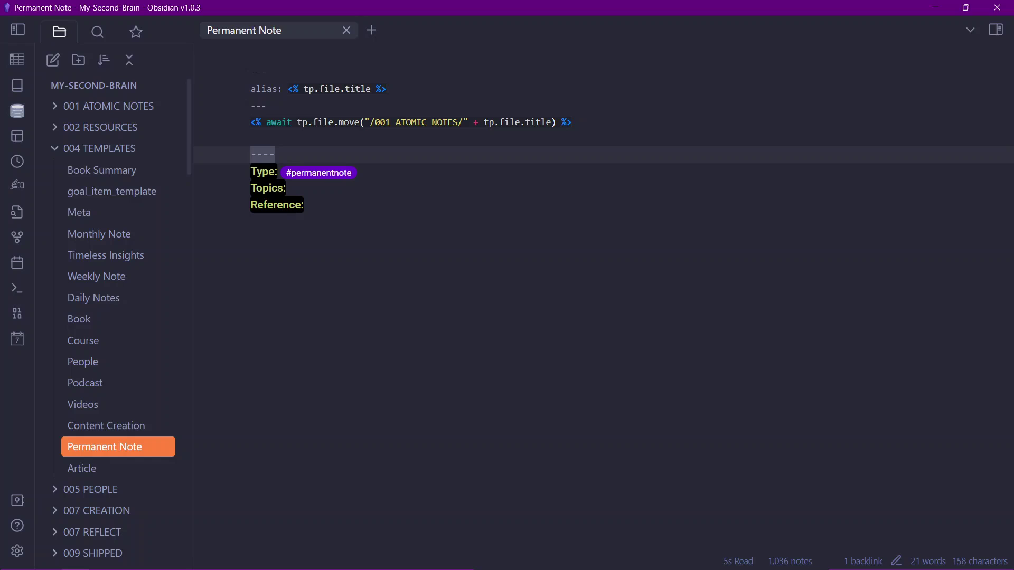
click(305, 189)
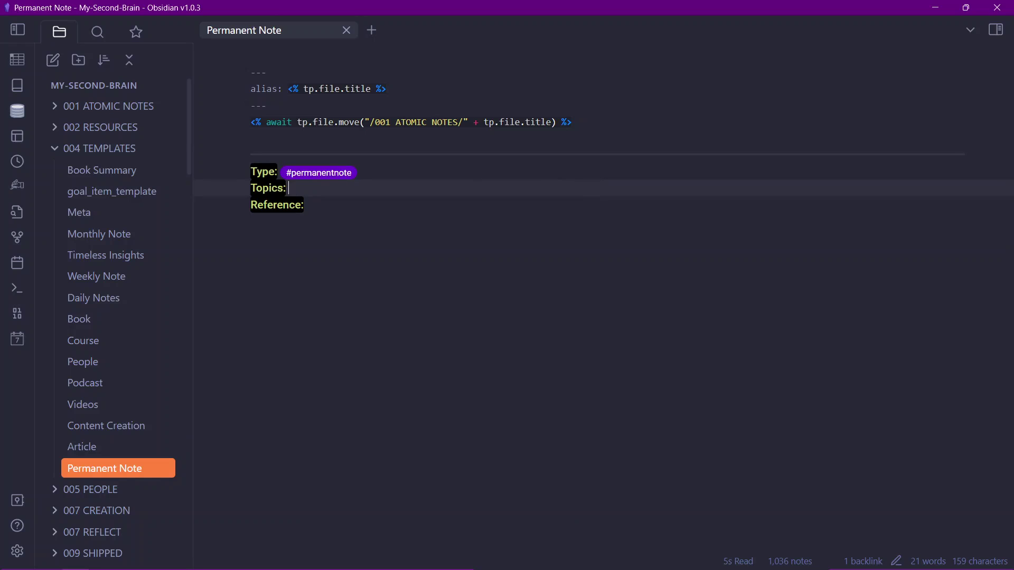
click(306, 205)
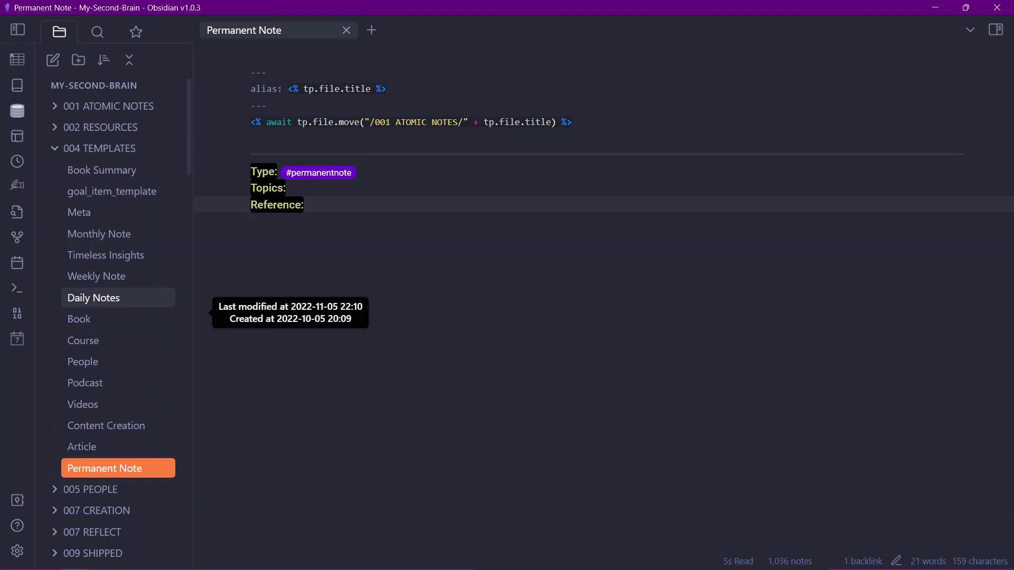
Open the Daily Notes template and examine its alias, its date heading, and the previous- and next-day date commands
click(95, 297)
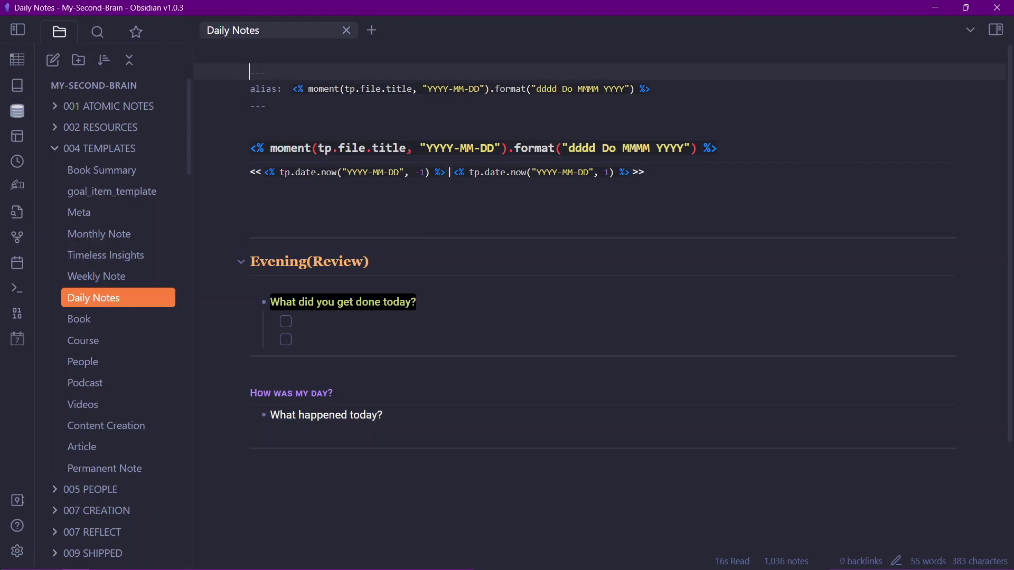
click(251, 204)
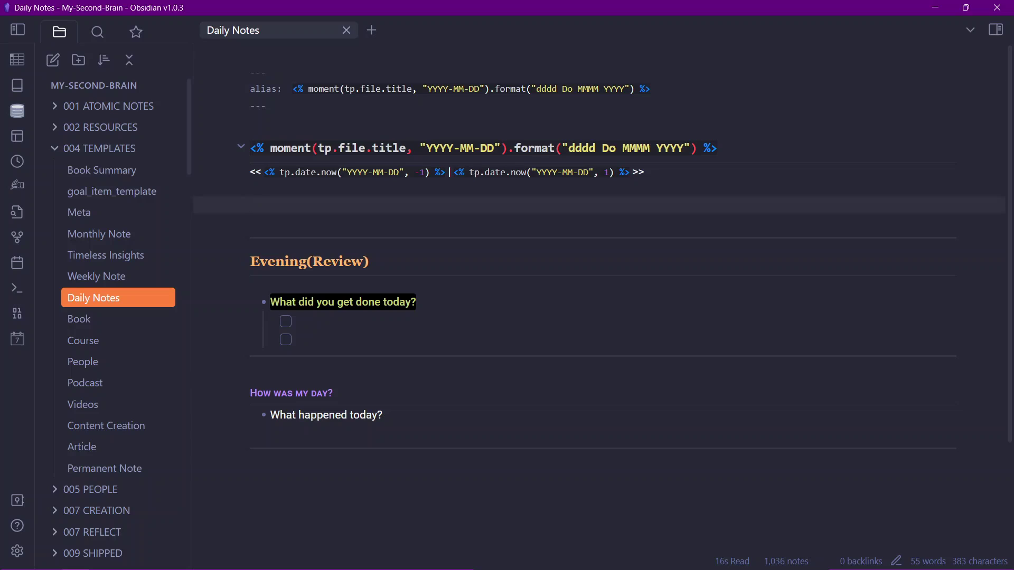
click(266, 106)
drag(293, 89, 427, 89)
click(443, 89)
drag(537, 89, 506, 109)
click(417, 147)
click(258, 148)
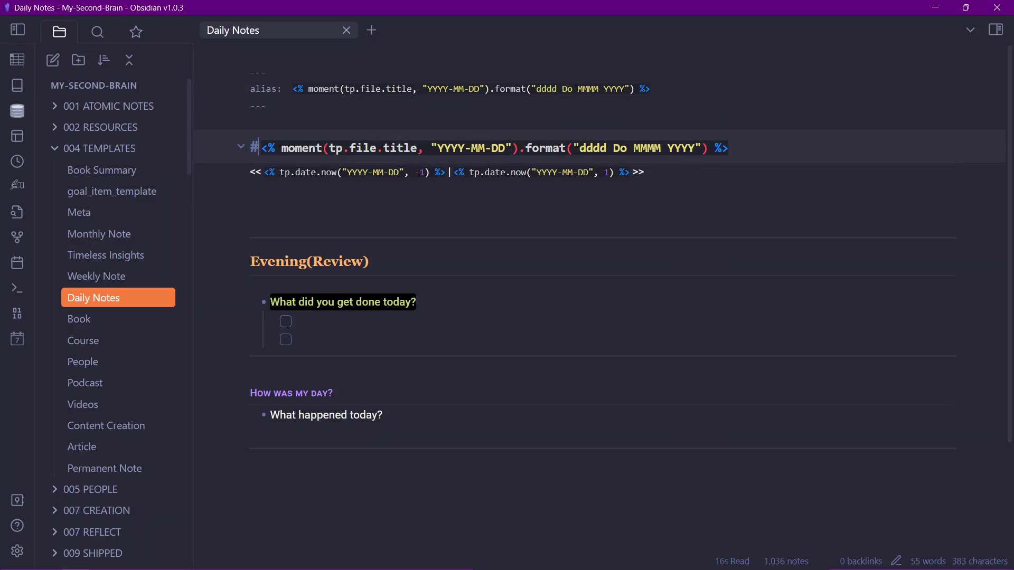
click(449, 172)
key(Down)
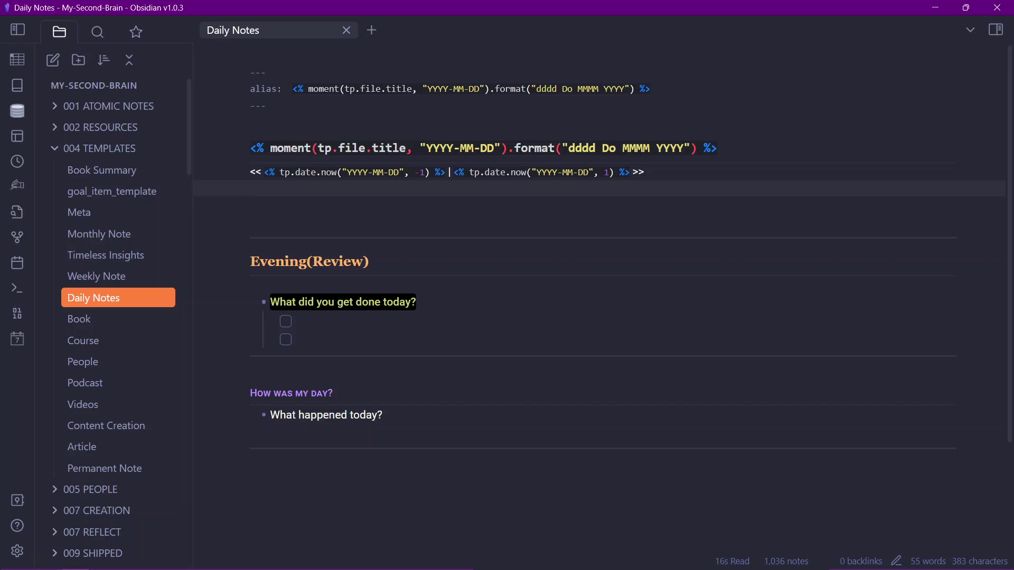
Examine the "What did you get done today?" checklist and the "How was my day?" section of the Daily Notes template
click(297, 321)
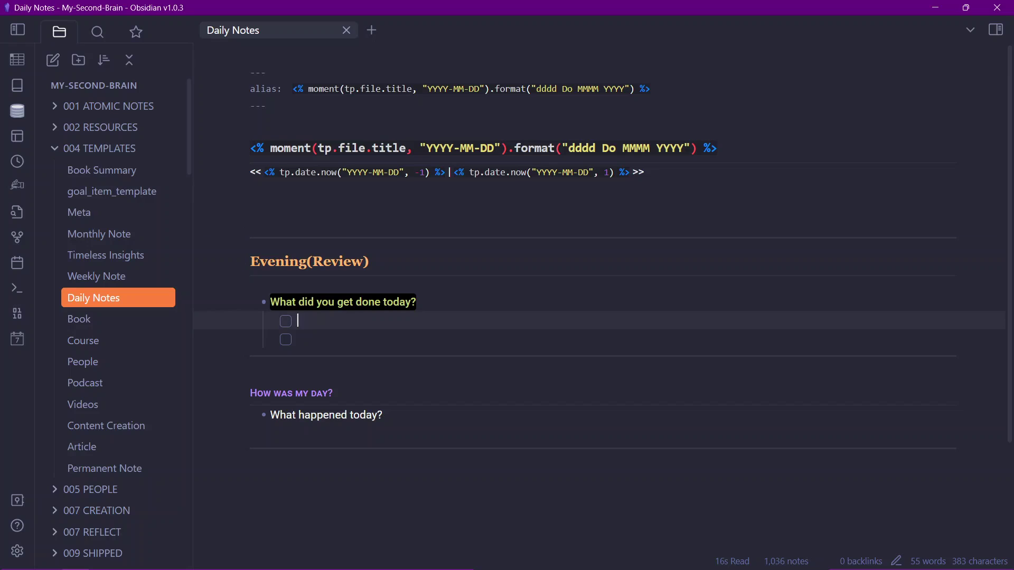
drag(305, 302, 420, 302)
click(421, 302)
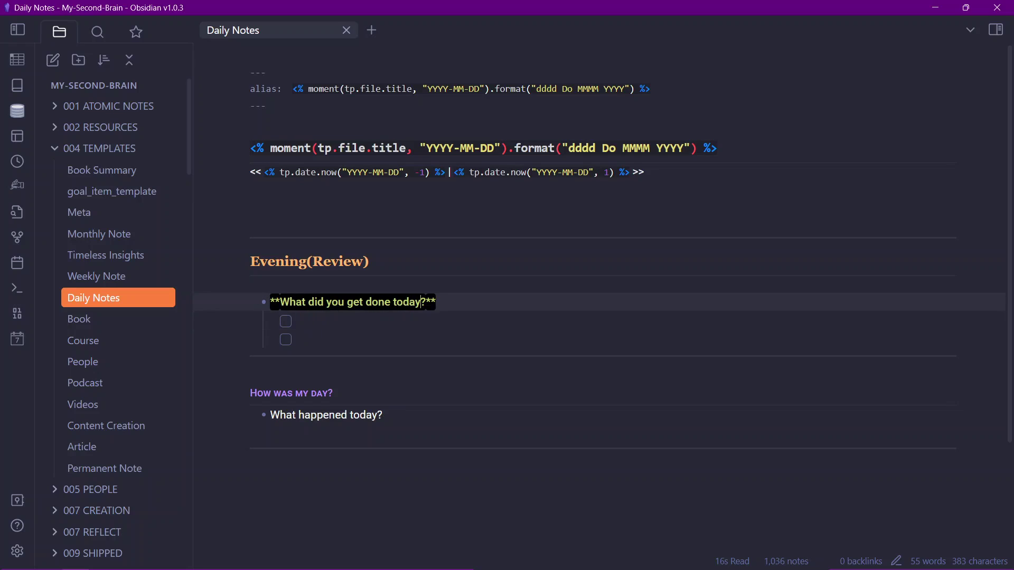
click(297, 321)
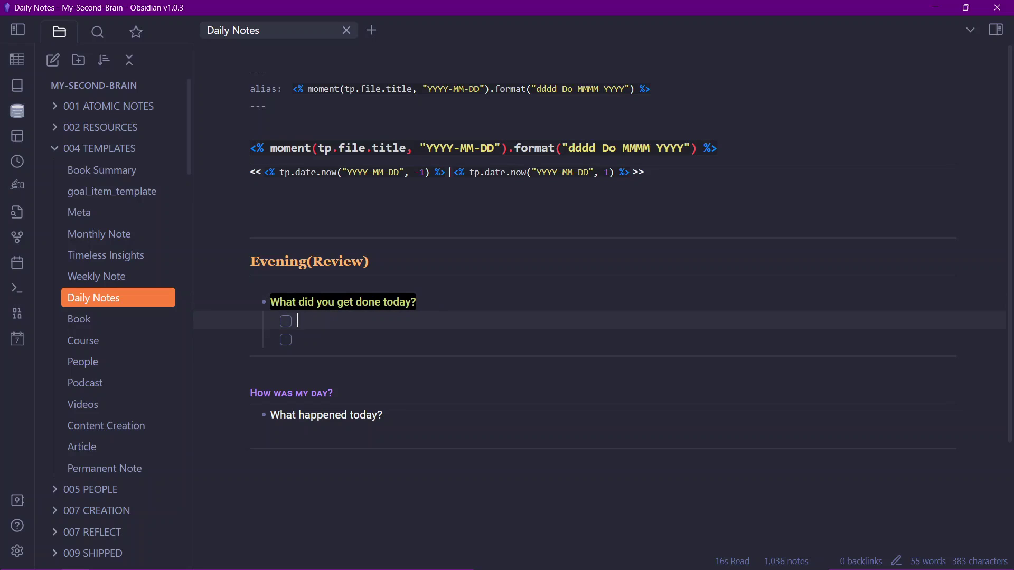
click(298, 338)
click(264, 393)
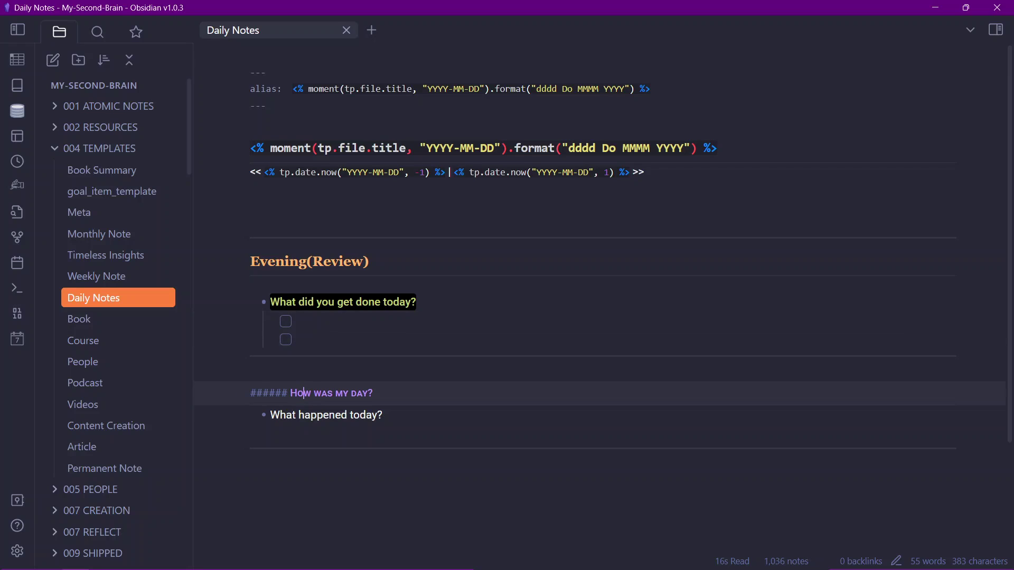
click(383, 415)
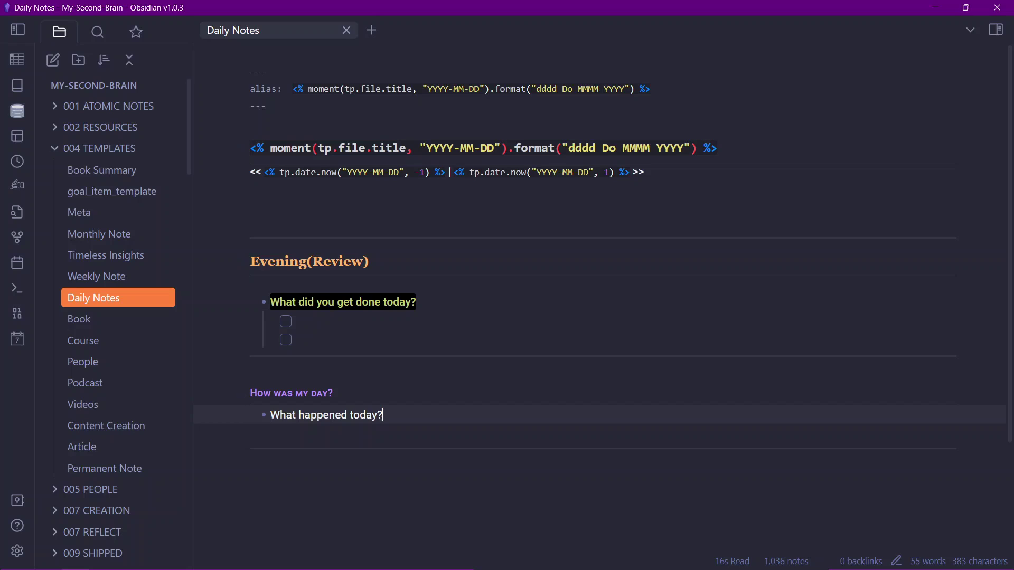
Open the Weekly Note template and examine its Plan and Review headings and the accomplishment and next-week goals questions
click(97, 276)
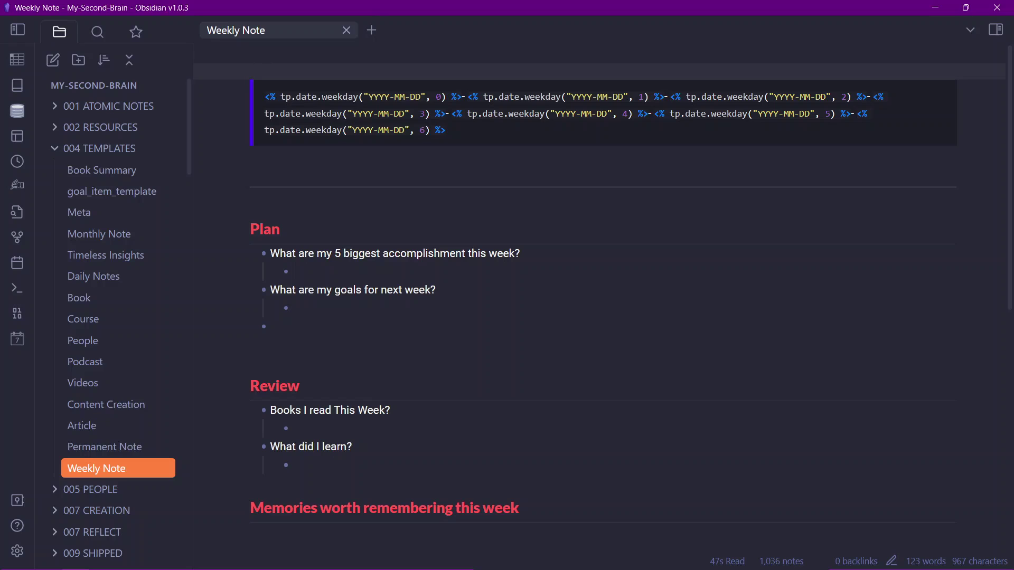
click(296, 272)
click(310, 385)
click(293, 229)
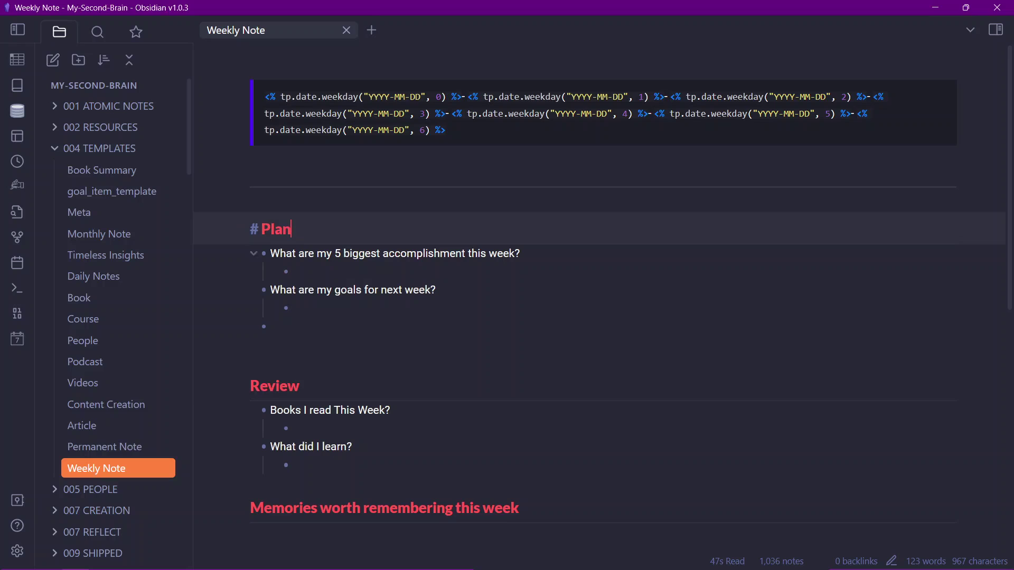
click(310, 386)
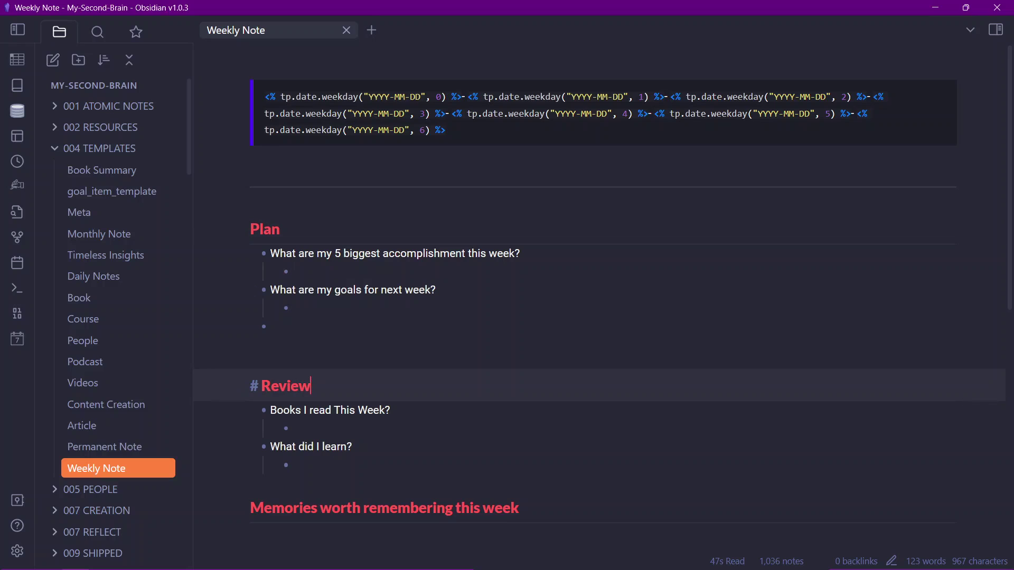
drag(304, 271, 455, 254)
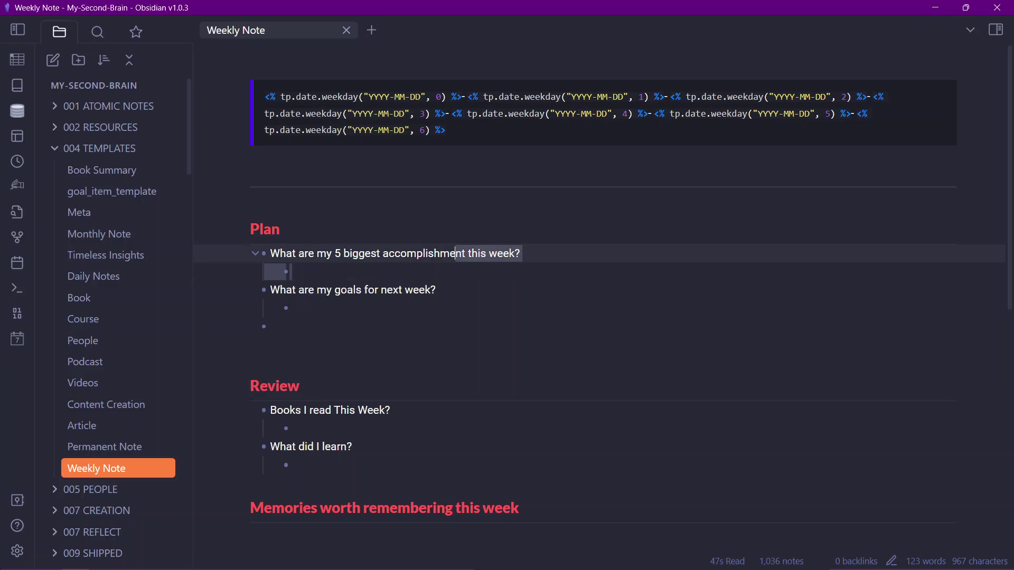
click(371, 254)
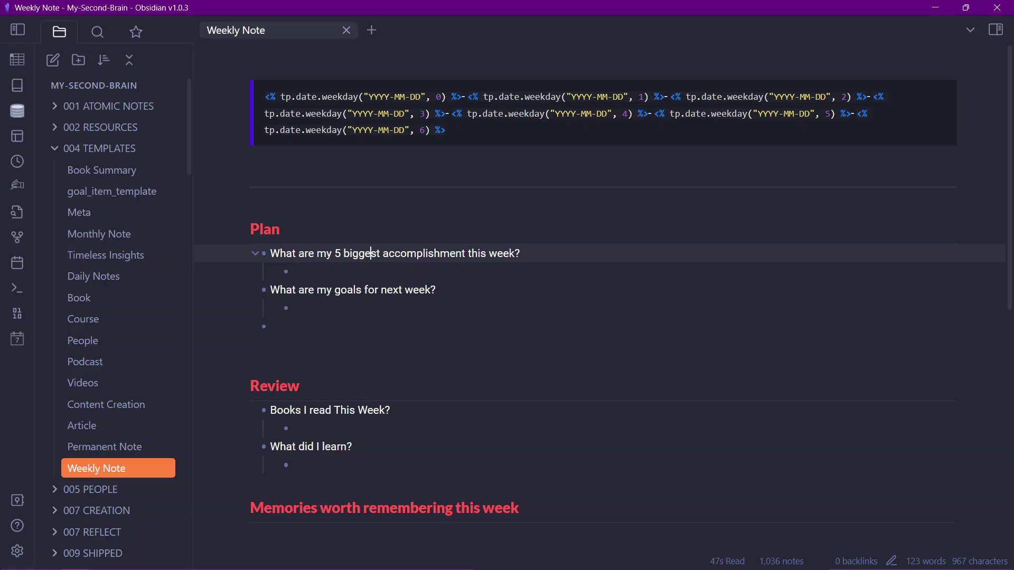
drag(296, 290, 414, 290)
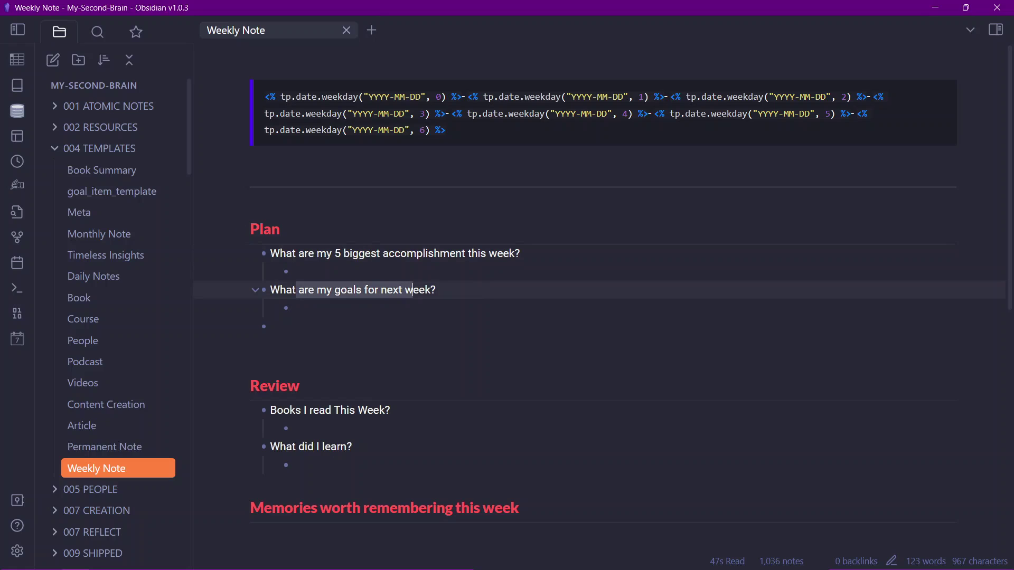
click(419, 290)
Examine the Weekly Note's two Review questions and its "Memories worth remembering this week" heading
scroll(419, 289, down, 3)
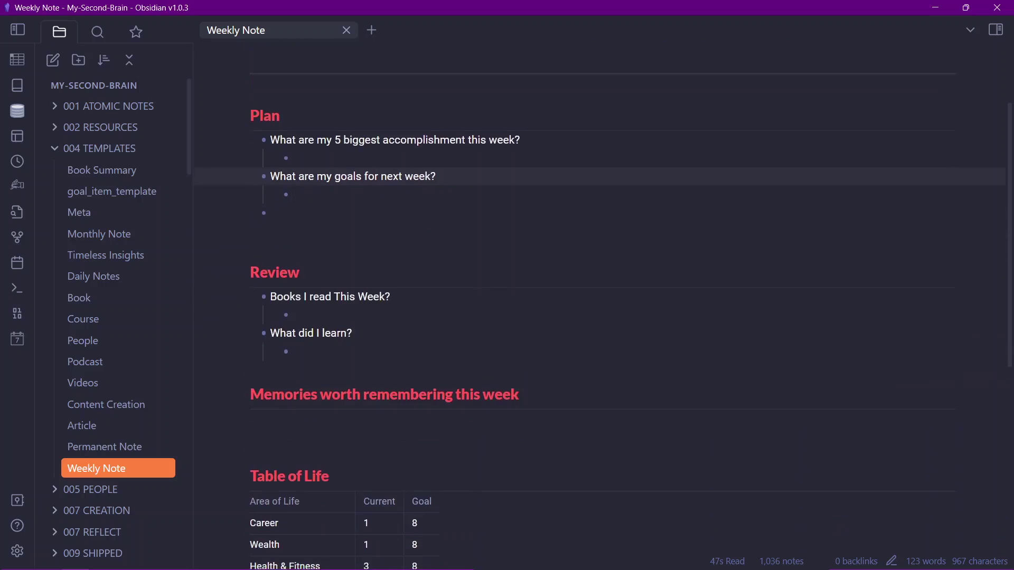
scroll(419, 290, up, 2)
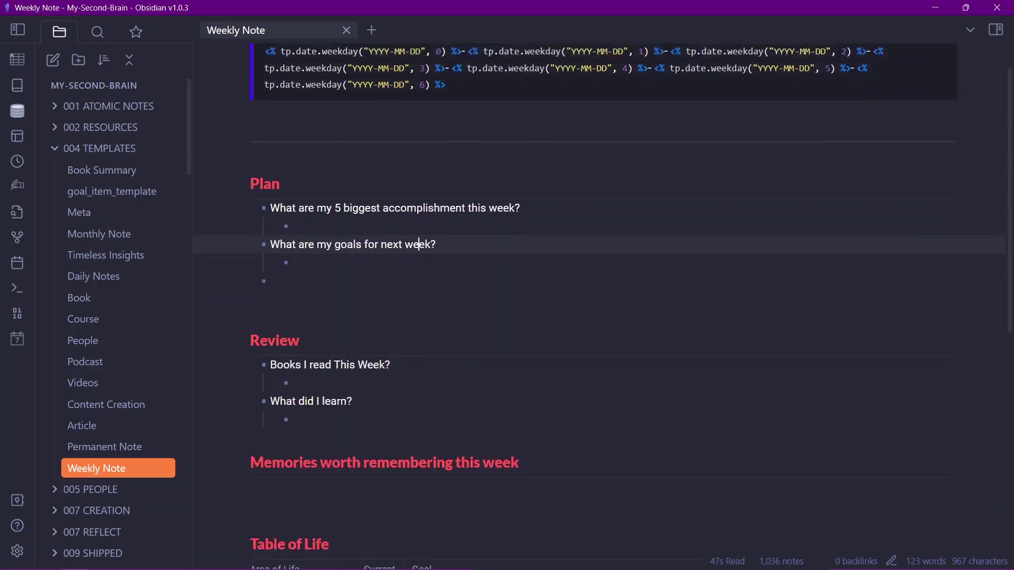
drag(304, 344, 368, 344)
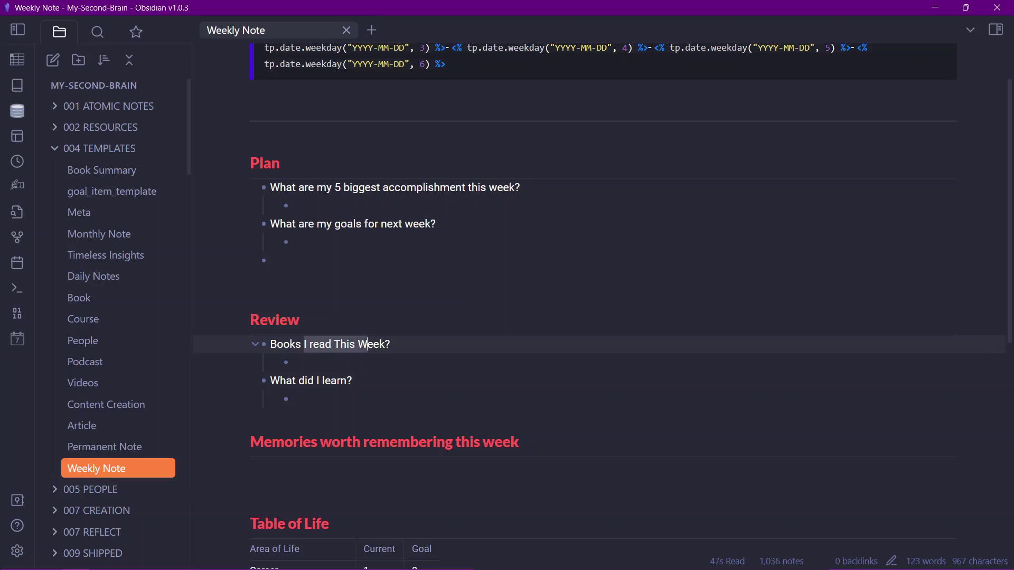
drag(280, 381, 336, 380)
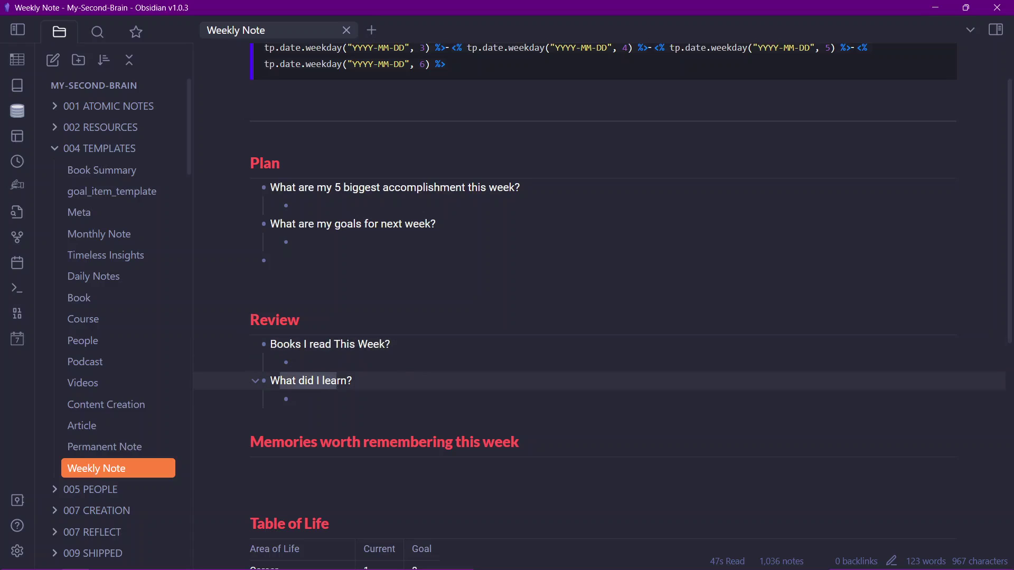
click(322, 380)
drag(292, 442, 456, 442)
click(283, 442)
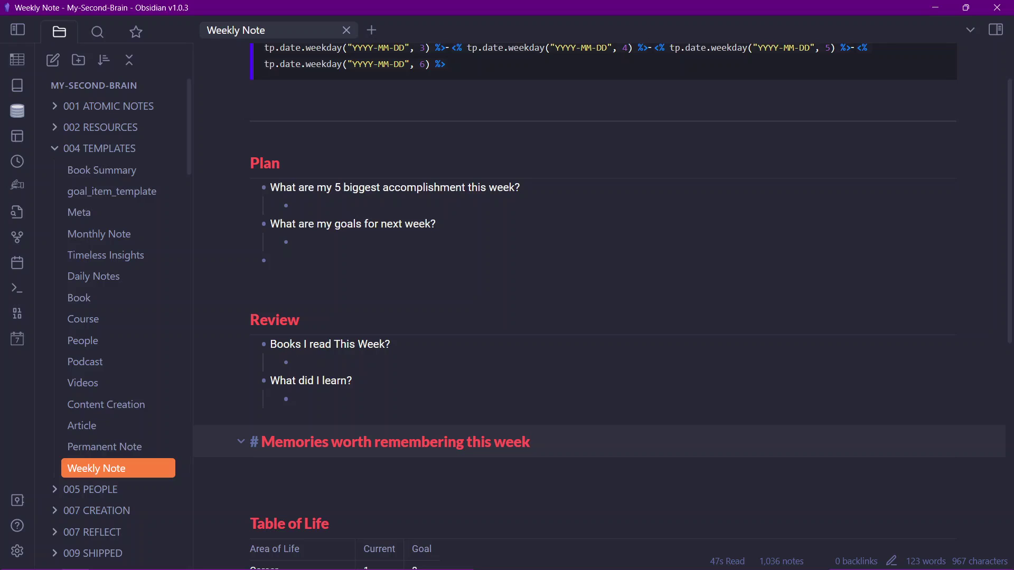
Examine the Weekly Note's Table of Life, viewing its source rows with the Area of Life, Current and Goal columns
scroll(533, 442, down, 5)
mouse_move(265, 260)
mouse_down()
mouse_move(334, 260)
mouse_move(276, 259)
mouse_up()
click(341, 260)
click(341, 260)
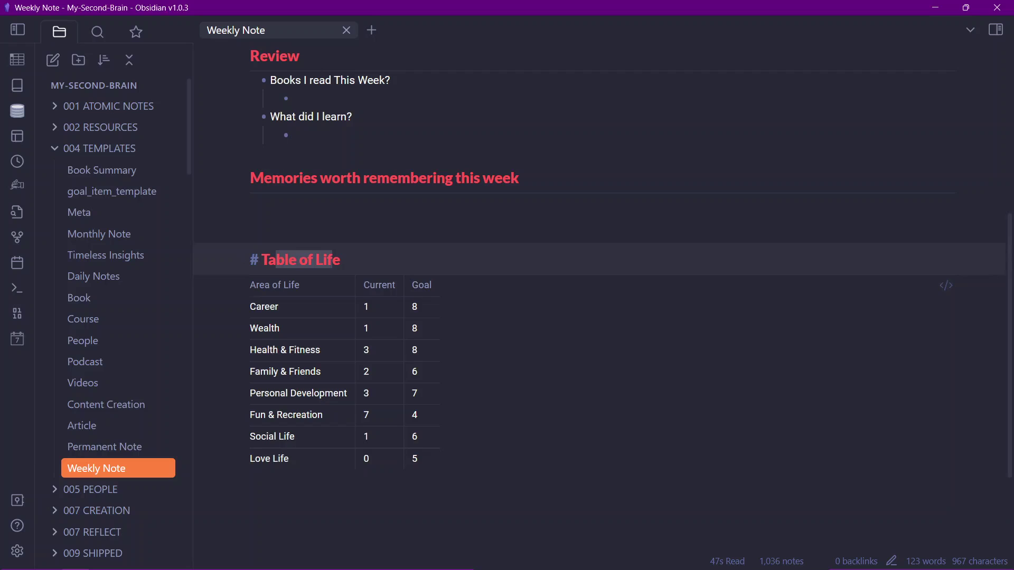
click(307, 328)
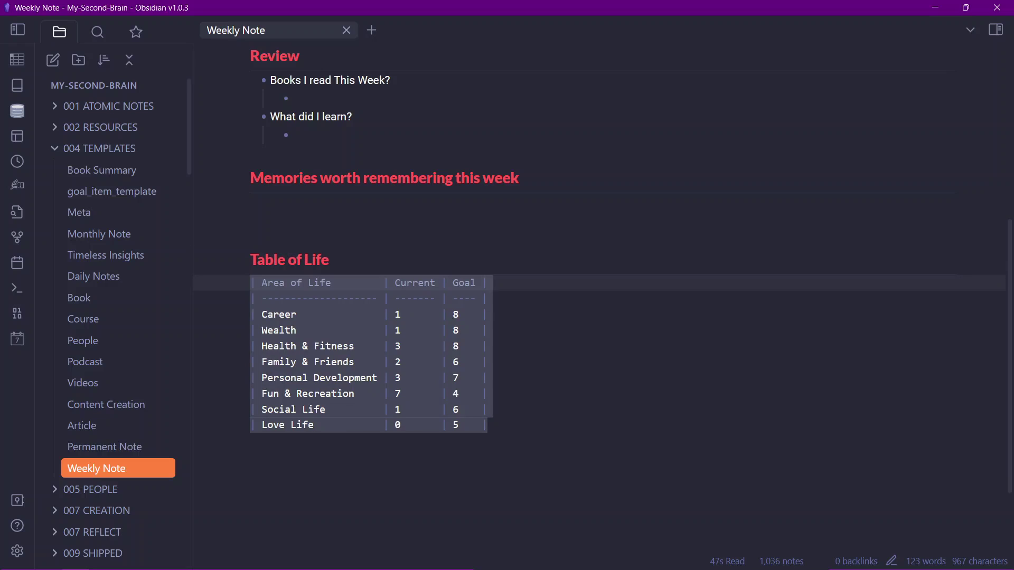
click(488, 315)
click(338, 441)
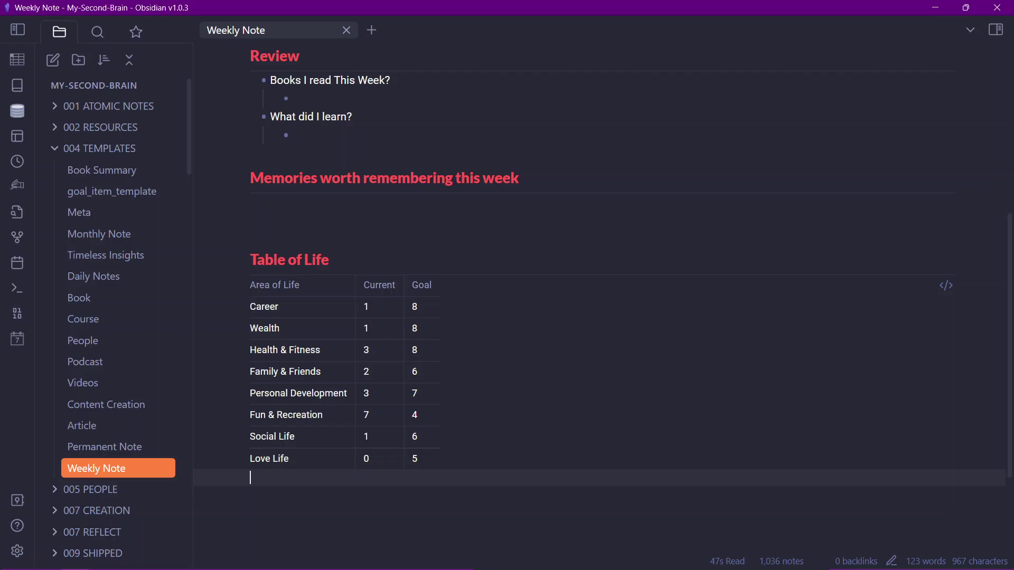
click(946, 285)
click(939, 298)
click(401, 315)
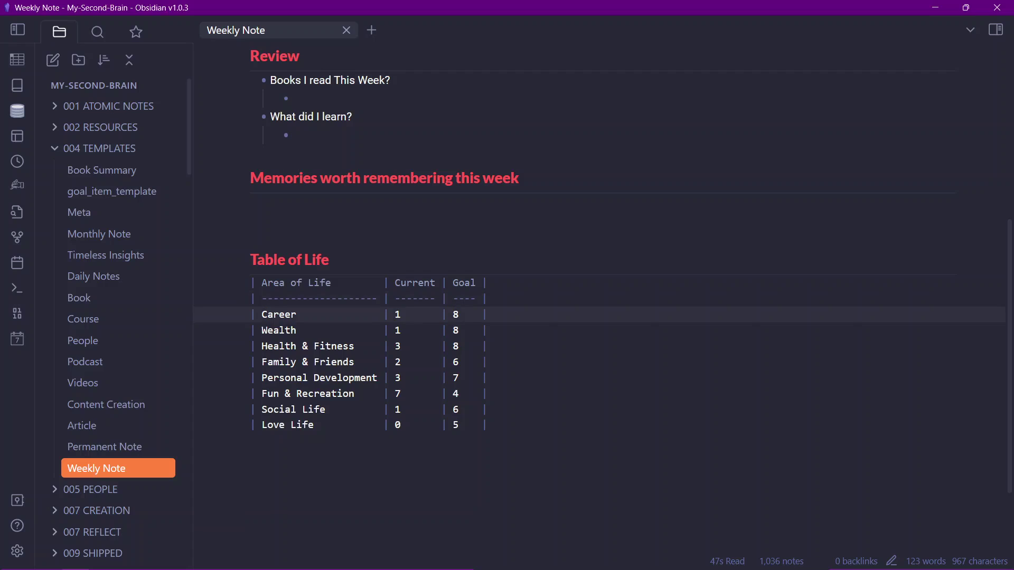
click(251, 441)
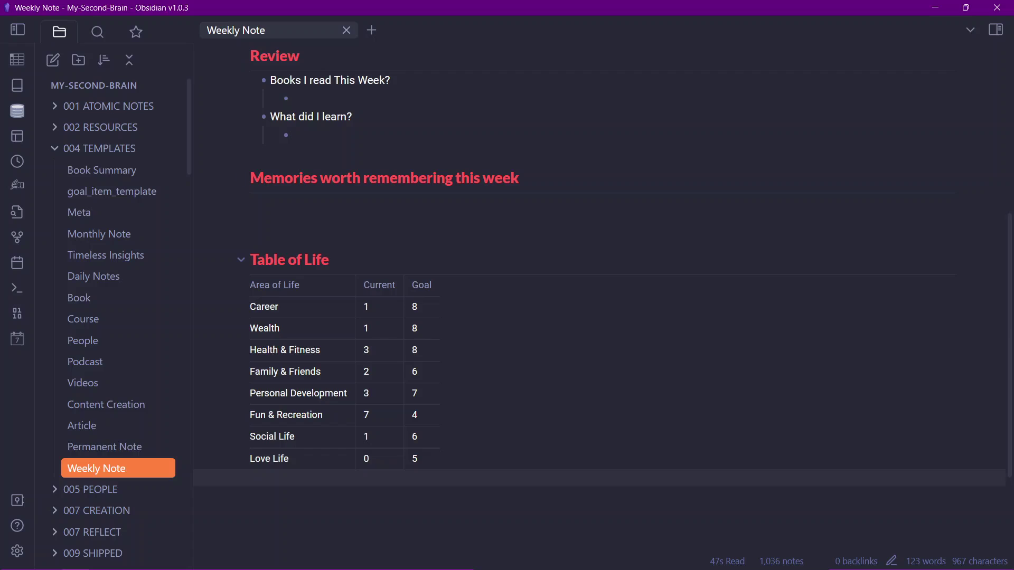
Open the Timeless Insights template and examine its To-Do checklist and its Title and Publish Date fields
click(106, 255)
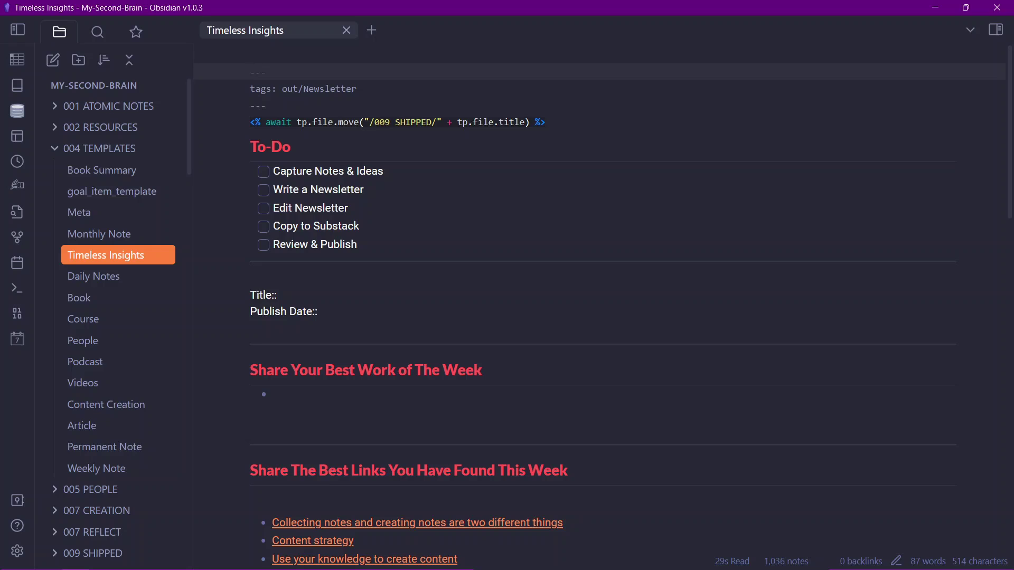
click(358, 190)
click(320, 226)
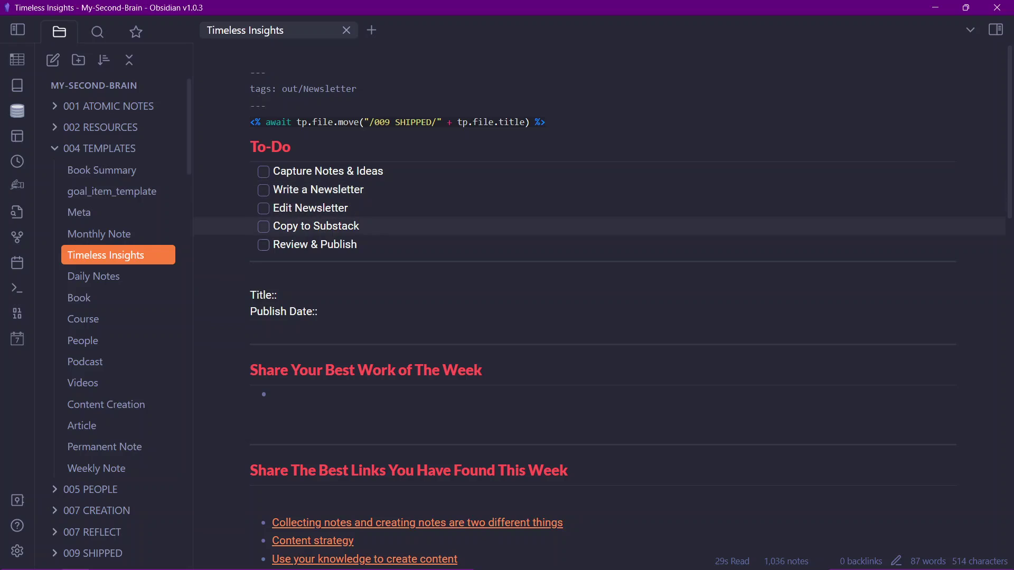
click(315, 243)
scroll(319, 243, down, 1)
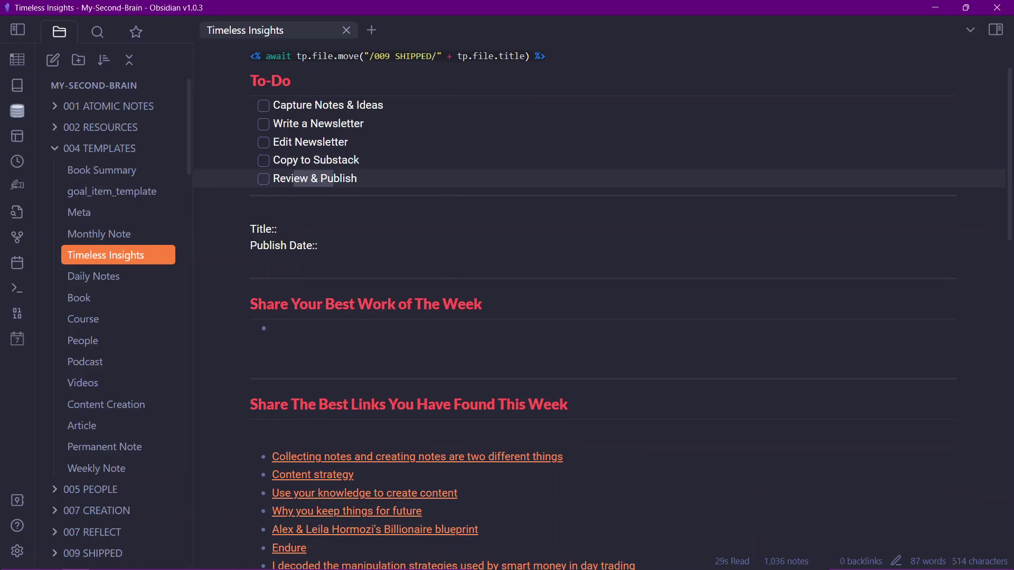
click(296, 228)
click(317, 245)
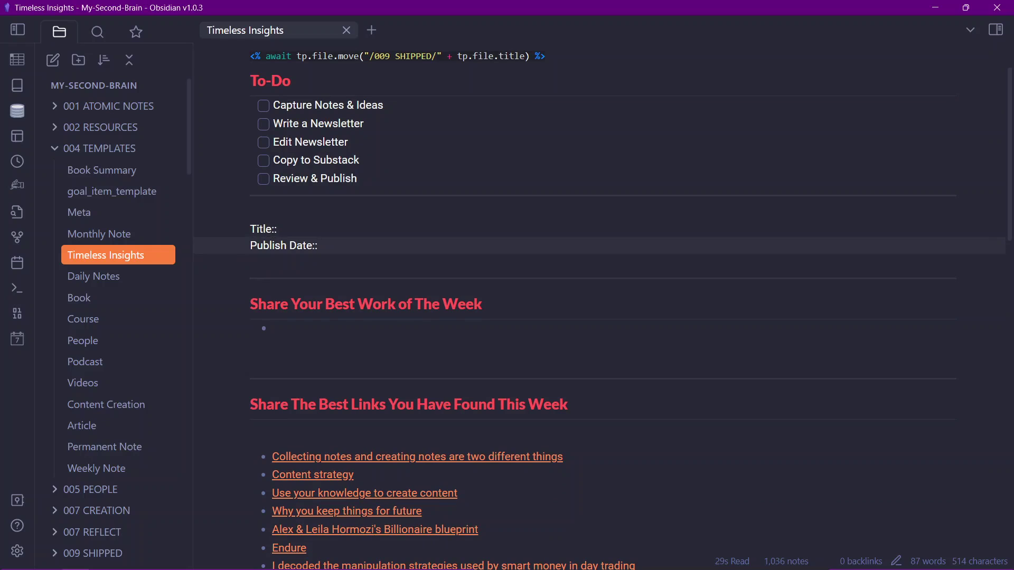
Examine the "Share Your Best Work of The Week" section of the Timeless Insights template
scroll(601, 306, down, 2)
click(270, 196)
drag(267, 173, 412, 173)
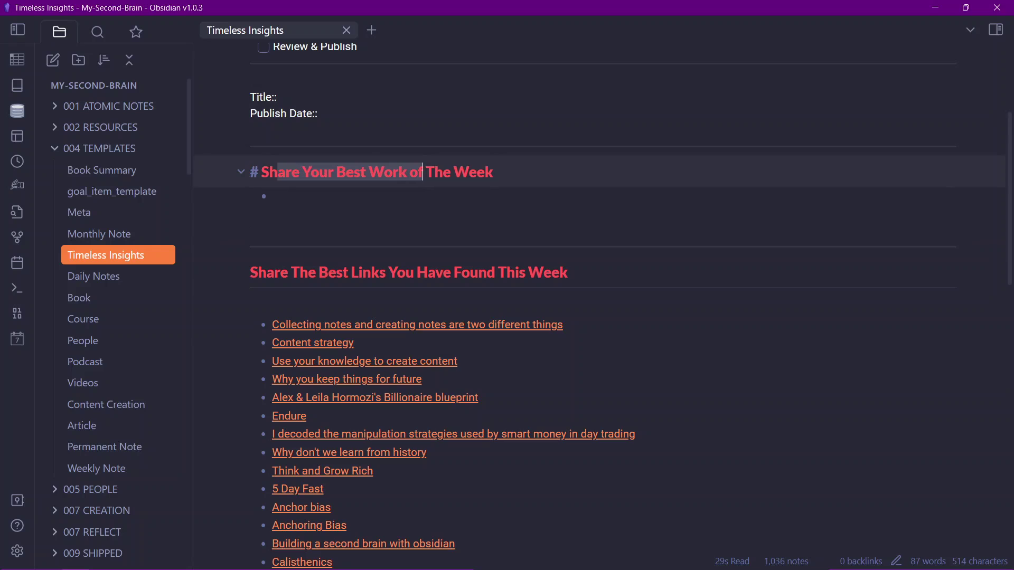
click(442, 173)
click(476, 173)
drag(485, 173, 450, 172)
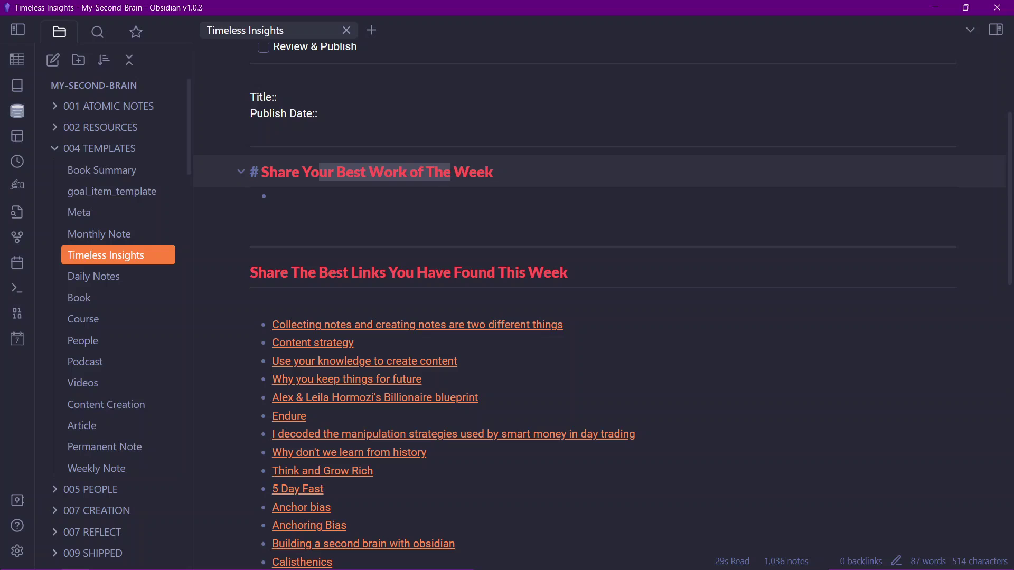
Examine the Dataview query behind the "Share The Best Links You Have Found This Week" list in the Timeless Insights template
scroll(450, 172, down, 1)
click(369, 130)
scroll(369, 211, down, 2)
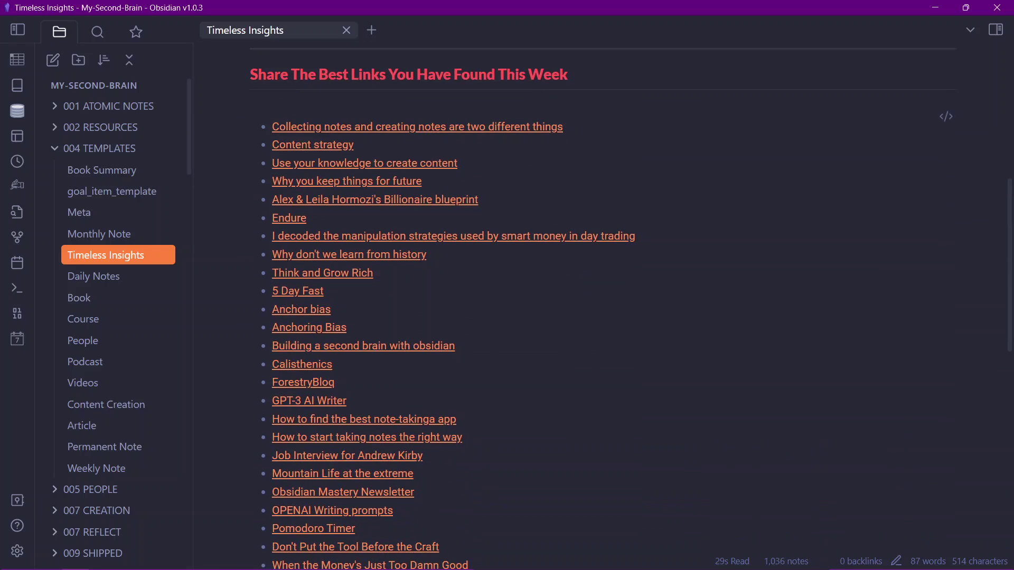
click(948, 113)
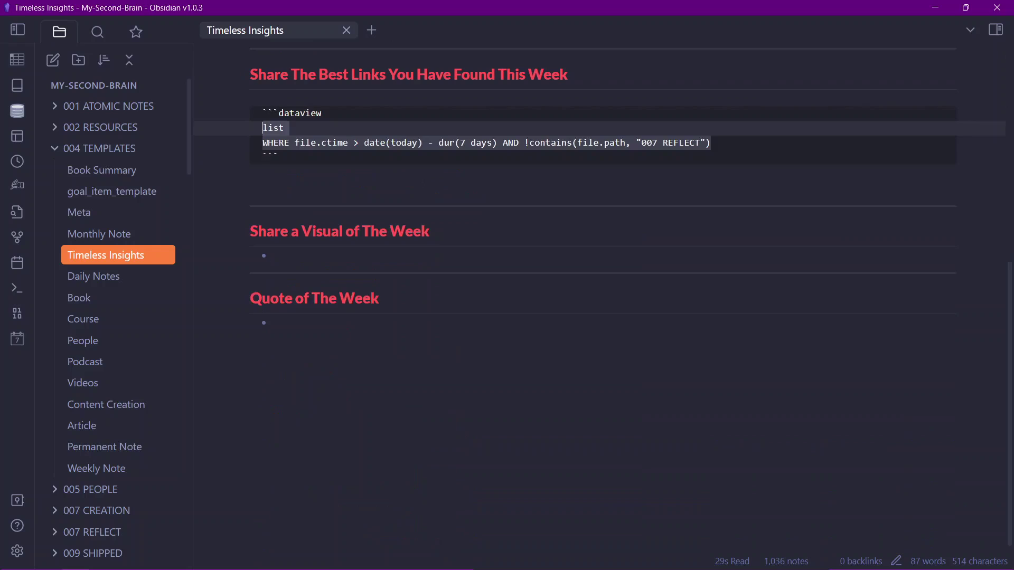
click(402, 143)
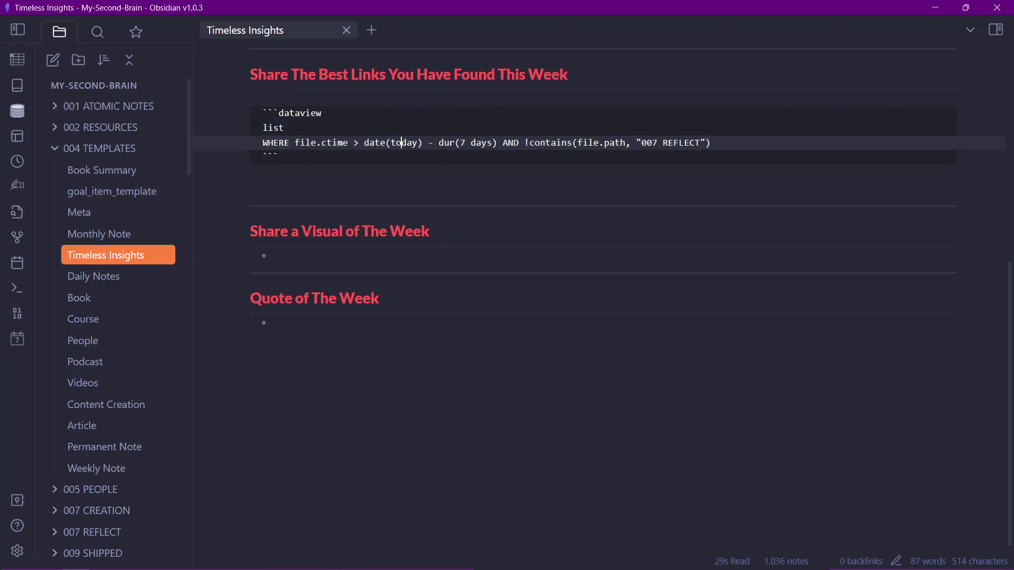
drag(439, 142, 571, 142)
click(657, 143)
Examine the "Share a Visual of The Week" and "Quote of The Week" sections of the Timeless Insights template
click(340, 232)
click(343, 253)
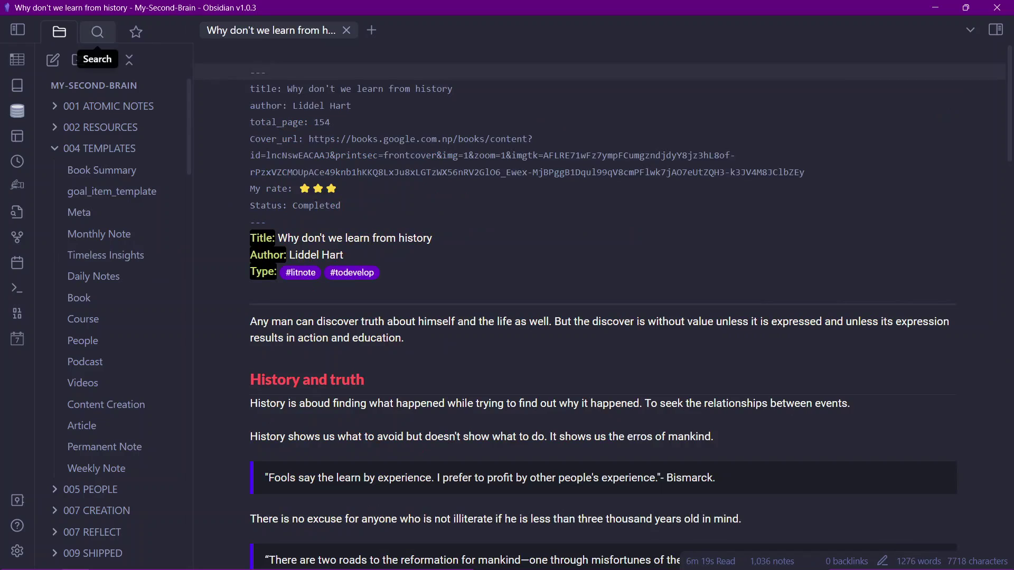
key(ctrl+alt+Left)
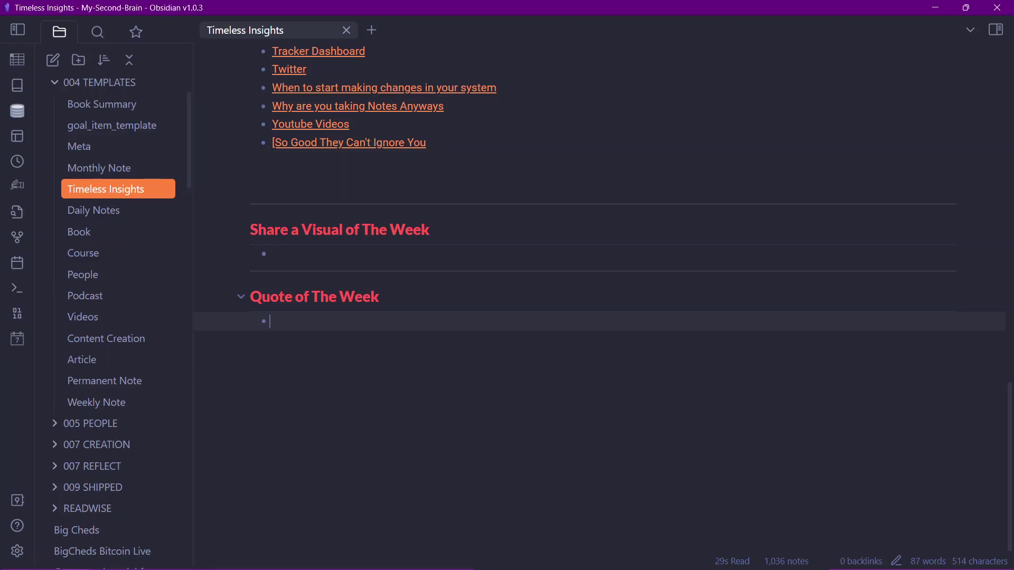
scroll(602, 306, up, 15)
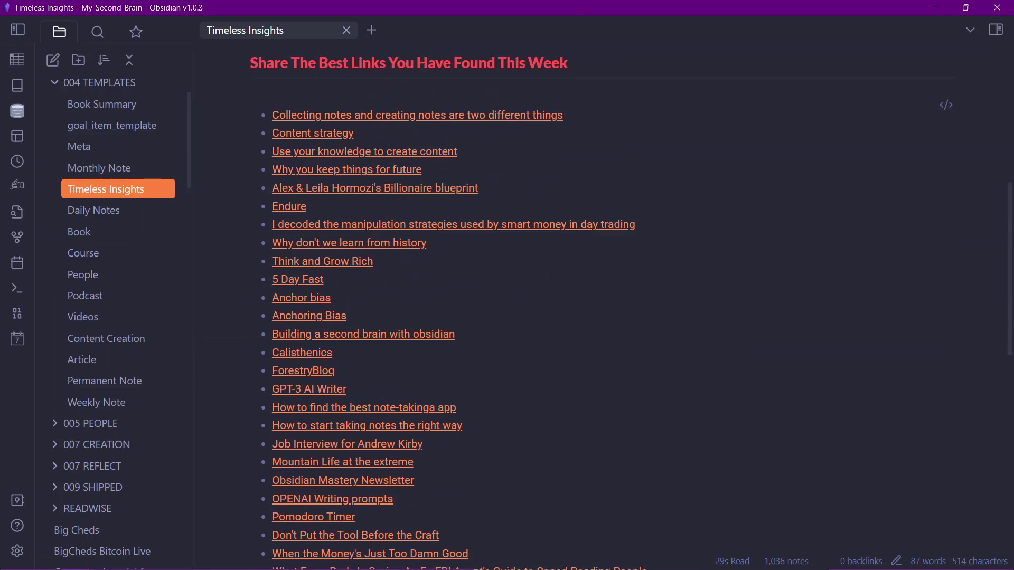
click(252, 279)
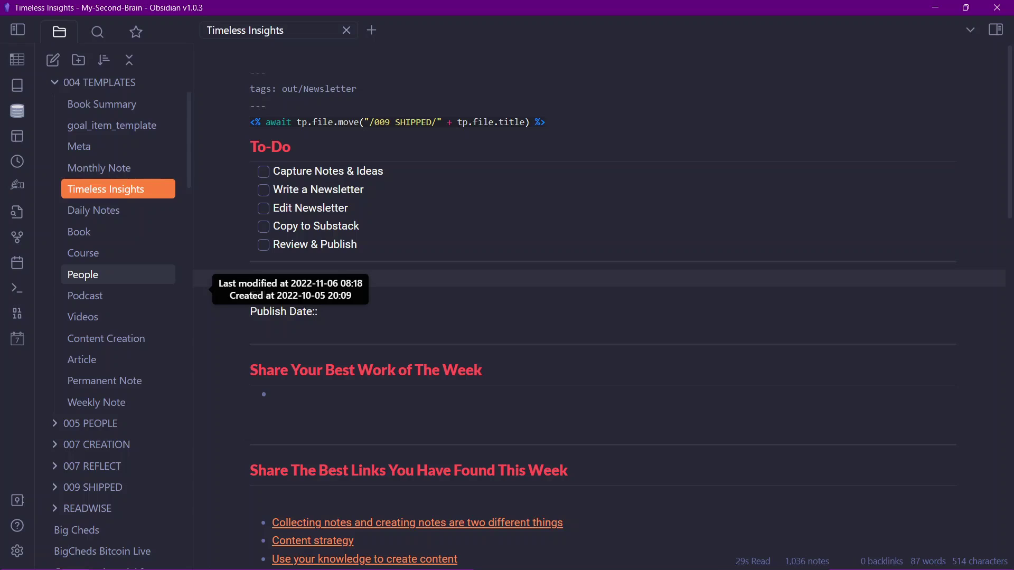
Open the People template and examine its alias property and its contact fields from Name to Birthday
click(85, 275)
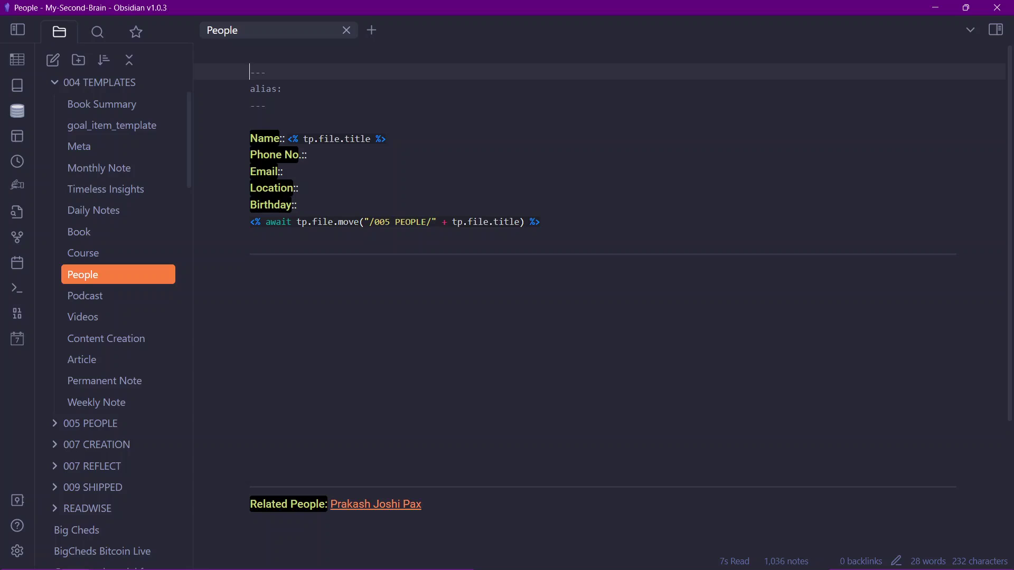
click(288, 88)
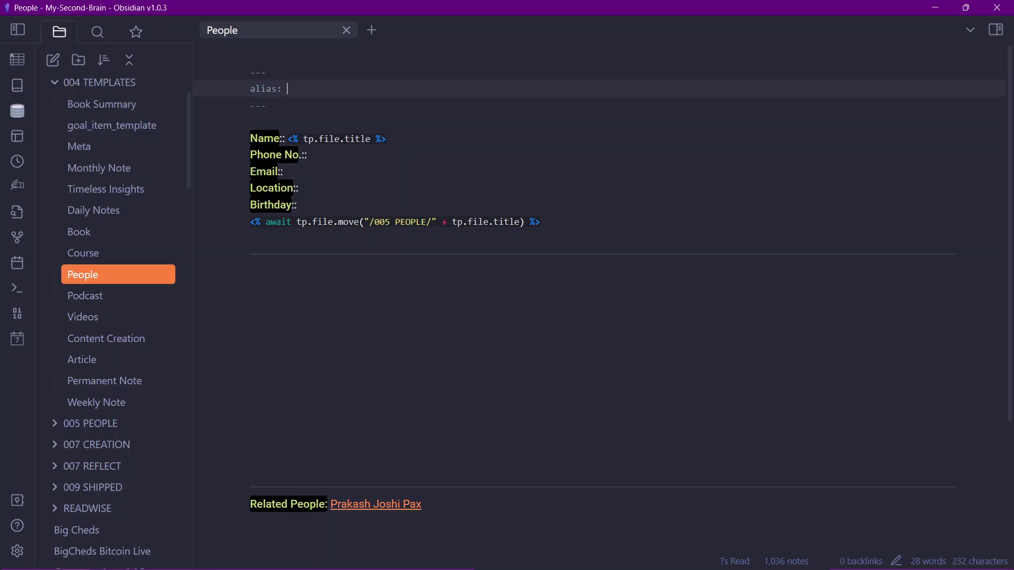
key(Down)
key(Down)
key(Down)
key(Down)
key(Down)
key(Down)
key(Down)
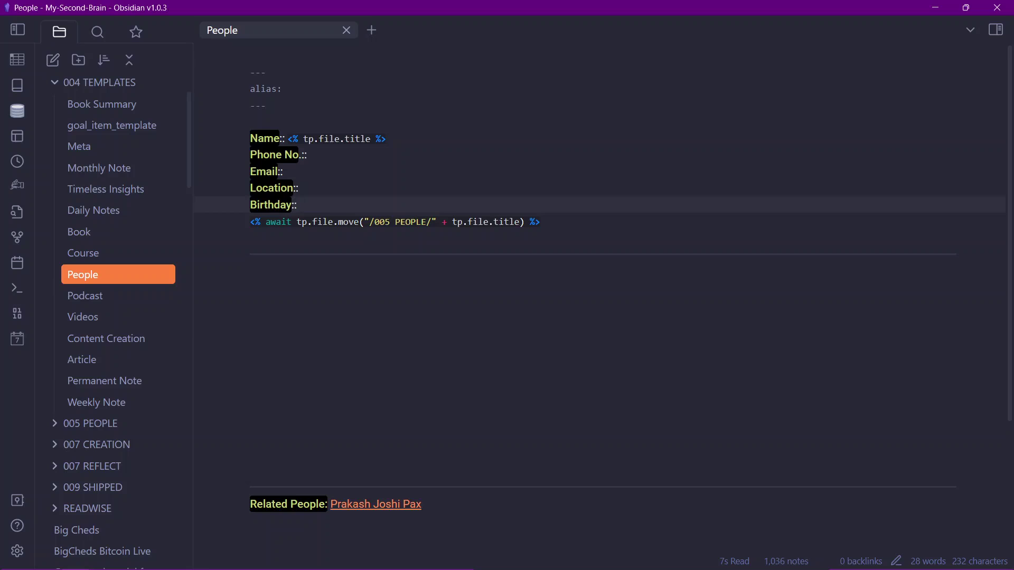
Examine the People template's Templater command that moves notes to /005 PEOPLE/ and its Related People line
key(Down)
key(Down)
drag(373, 222, 426, 222)
click(446, 222)
scroll(602, 280, down, 4)
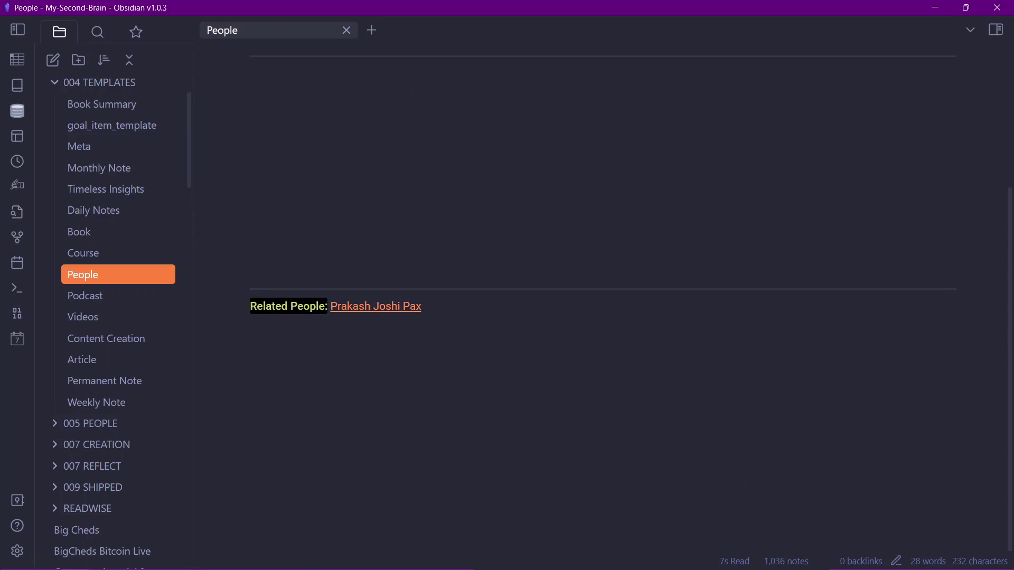
Add a level-two heading "Important Moments" directly below the first divider of the People template
scroll(601, 279, up, 4)
click(250, 287)
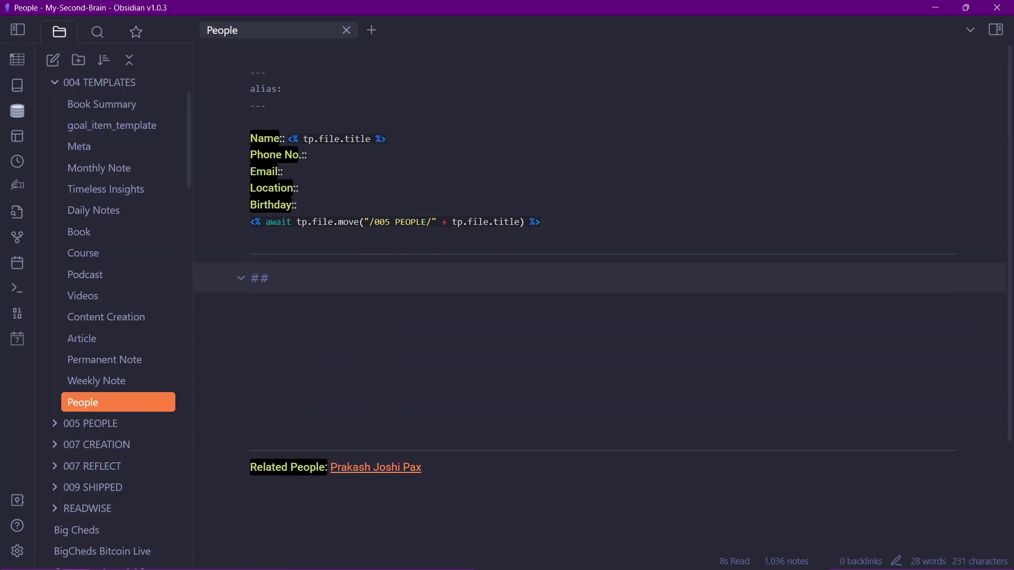
text(Mon)
key(BackSpace)
text(ments)
key(ctrl+BackSpace)
text(Important Moments)
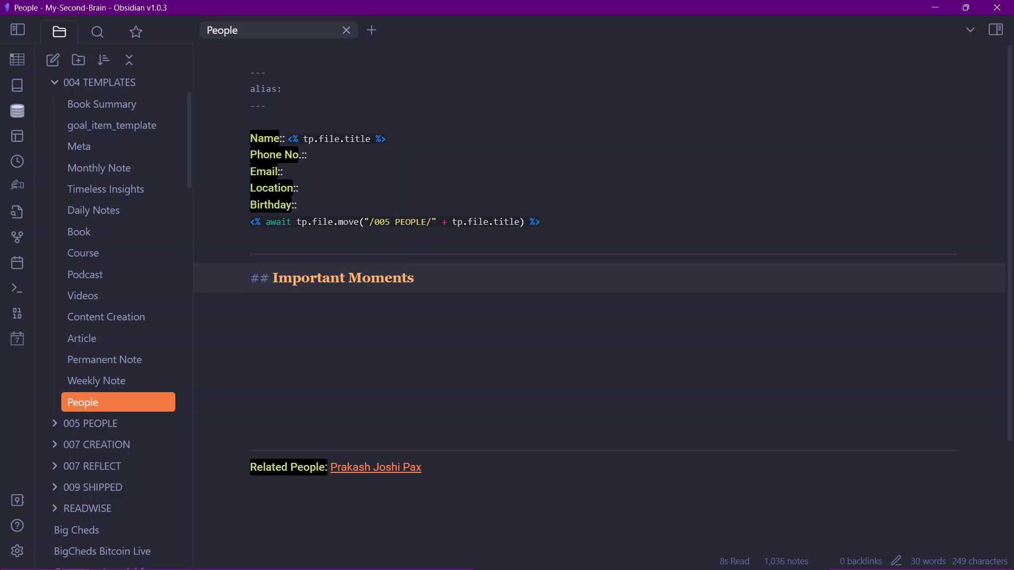
click(285, 139)
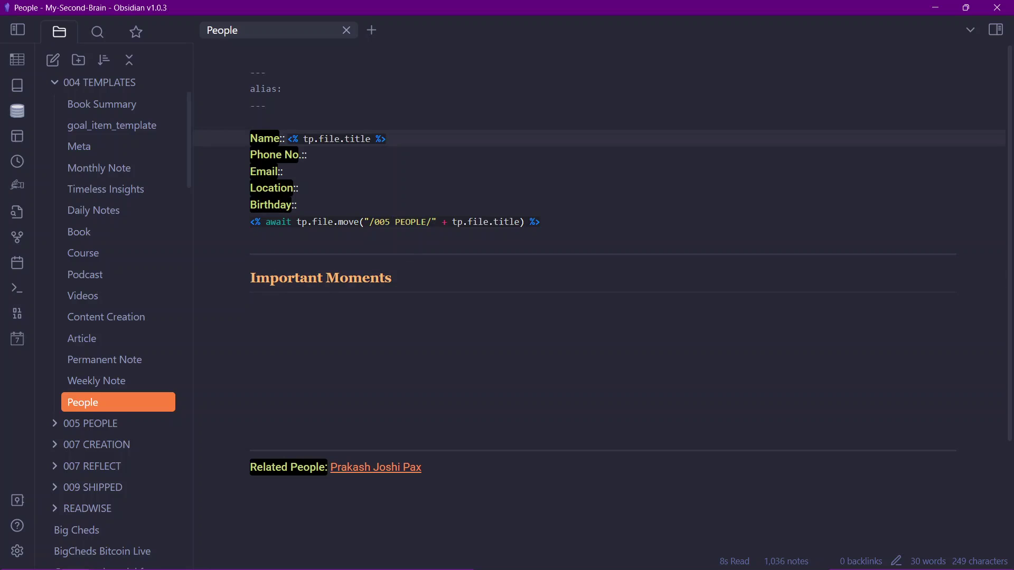
Open the Meta template and examine its title-prefix conditions that include the Book, Article, Podcast, Videos, Course and Permanent Note templates
click(85, 147)
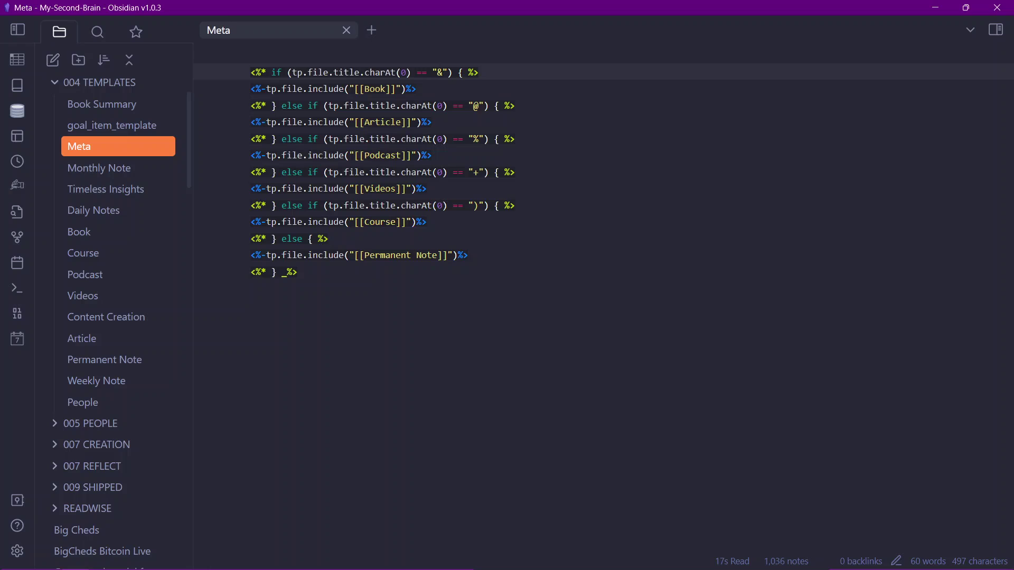
click(390, 88)
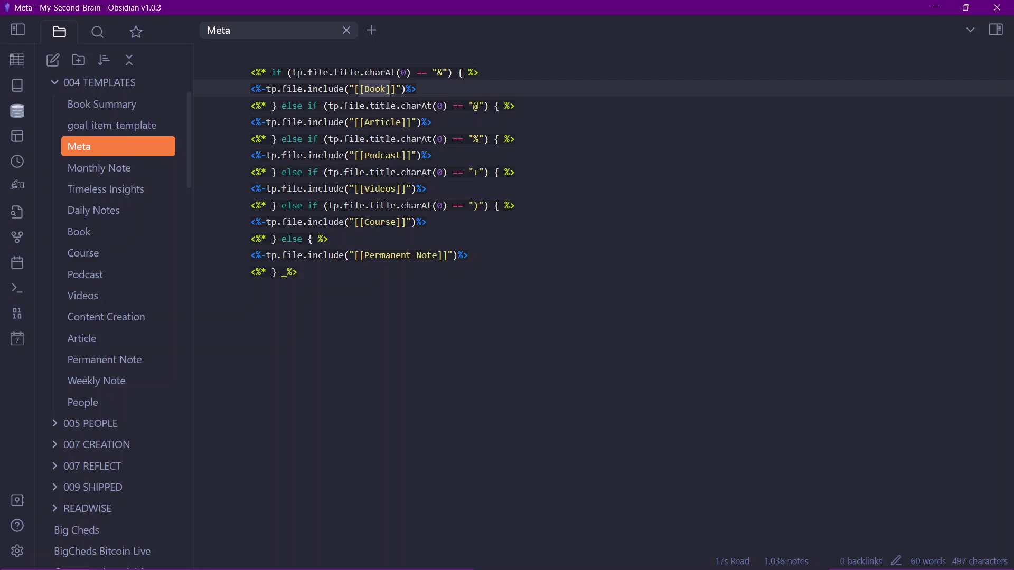
click(368, 122)
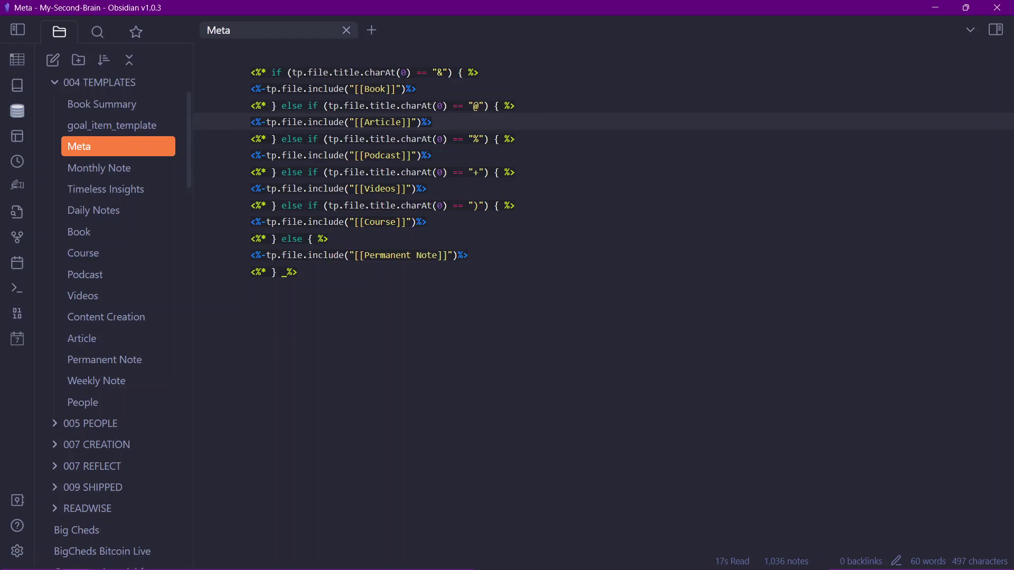
drag(428, 222, 363, 89)
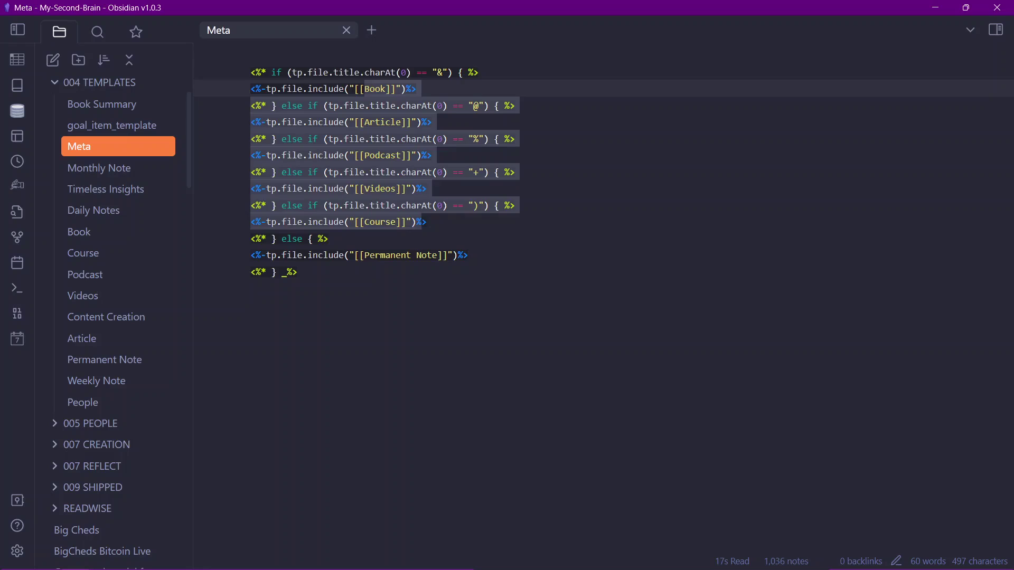
click(400, 255)
click(298, 272)
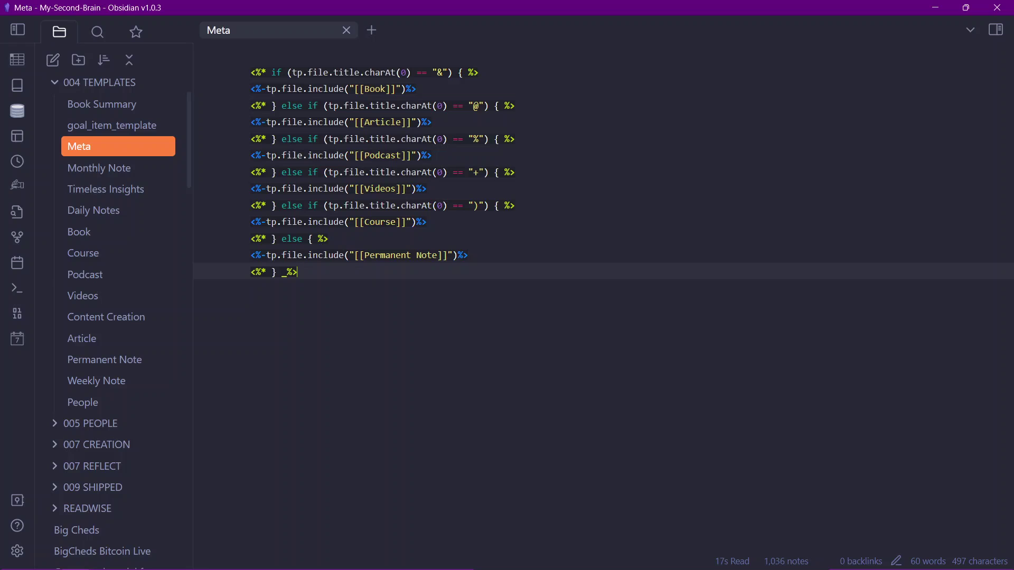
Append two blank lines below the Meta template's final else branch and close the note
key(Return)
key(Return)
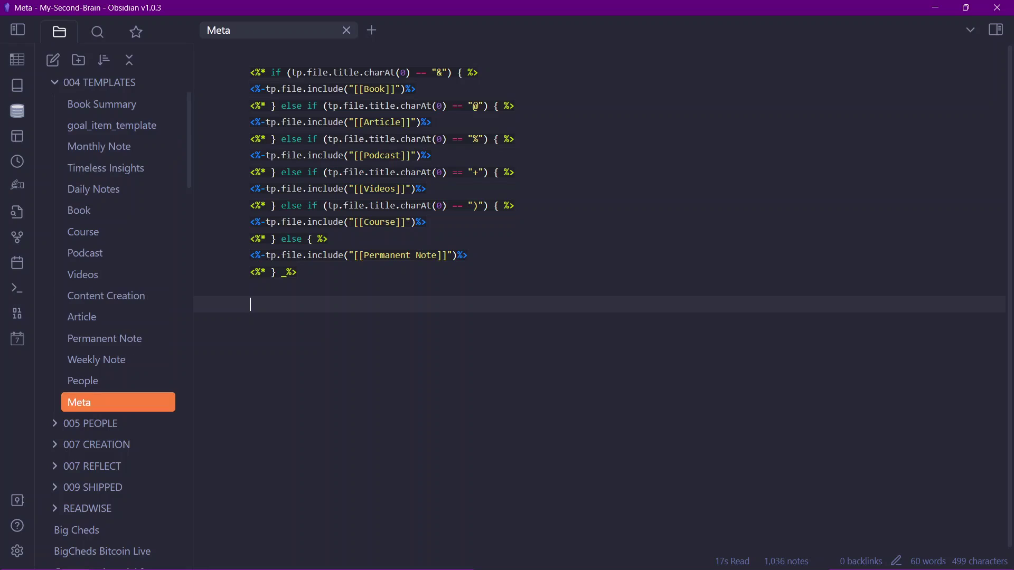
mouse_move(317, 272)
mouse_down()
mouse_move(249, 106)
mouse_move(250, 72)
mouse_move(250, 238)
mouse_move(304, 272)
mouse_up()
click(254, 238)
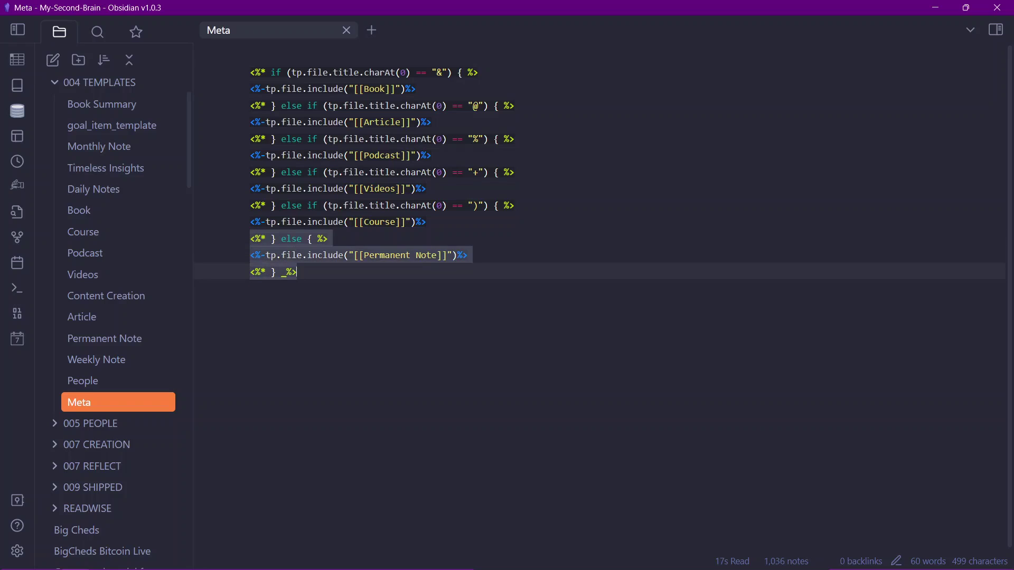
click(297, 272)
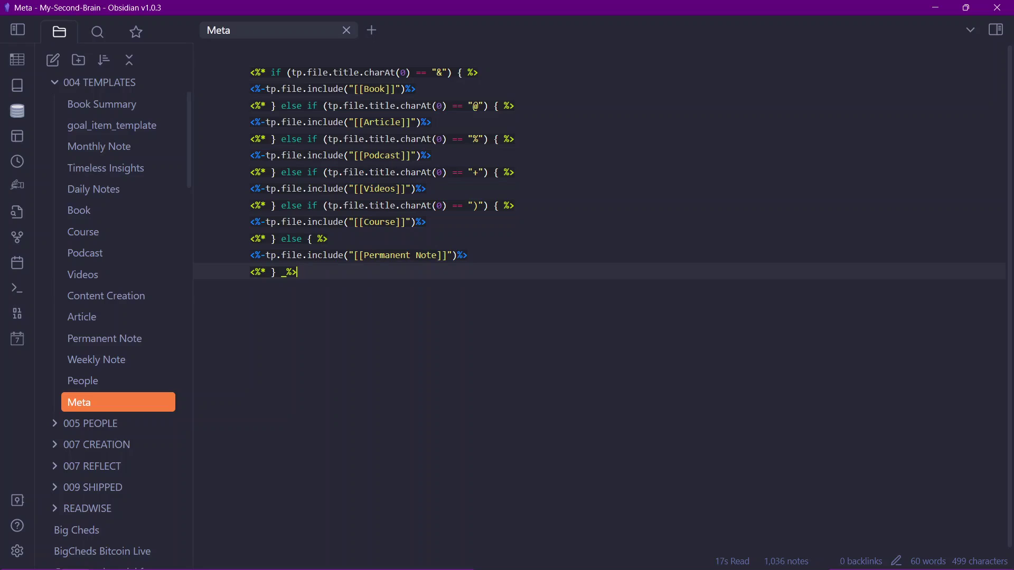
key(ctrl+w)
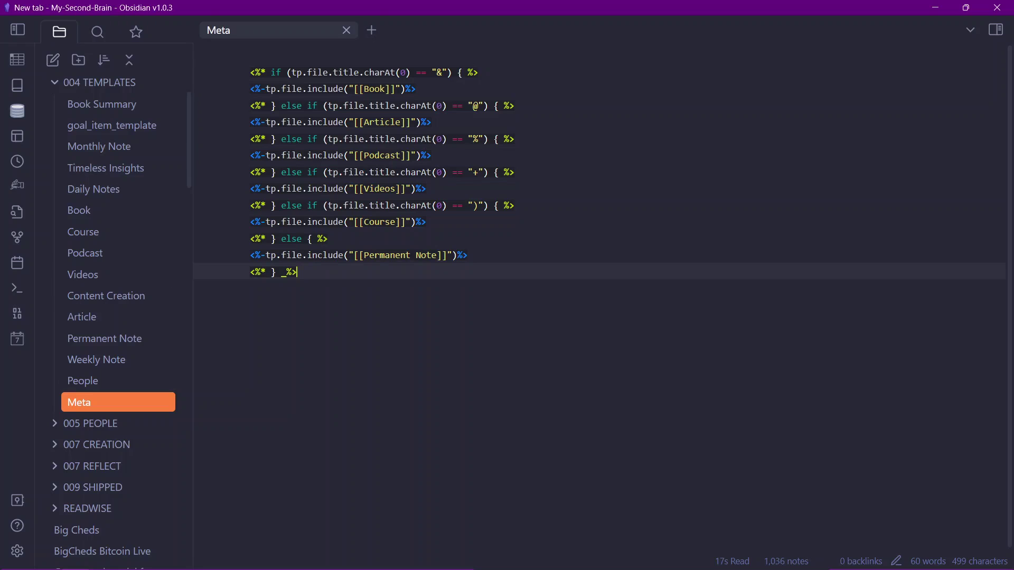